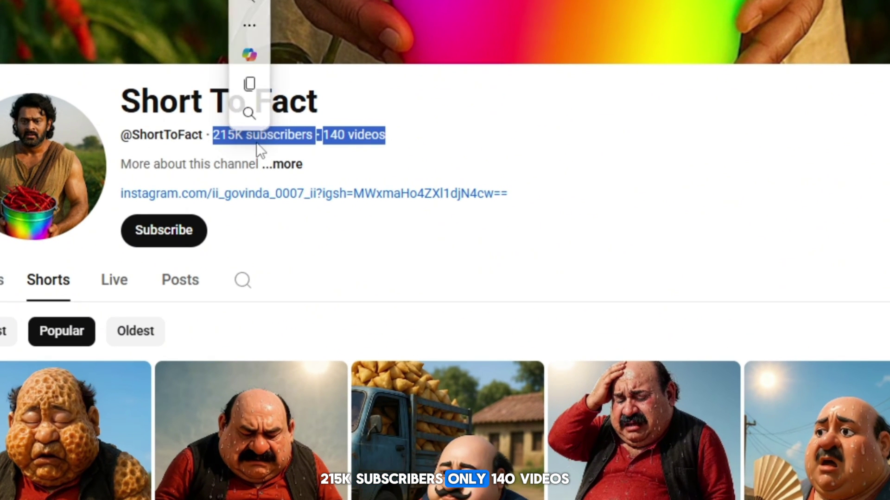
Step: Scroll down the Motu channel's Shorts grid to the popular shorts for a screenshot
left_click(519, 140)
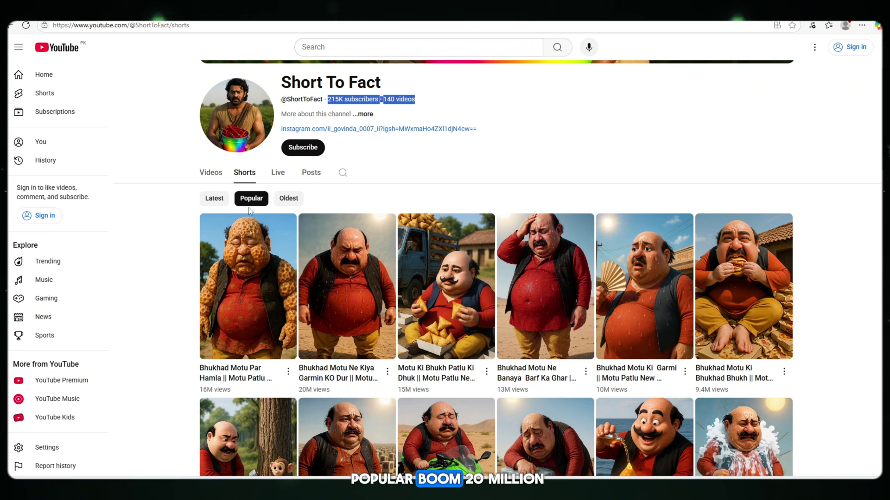
scroll(250, 211, "down", 3)
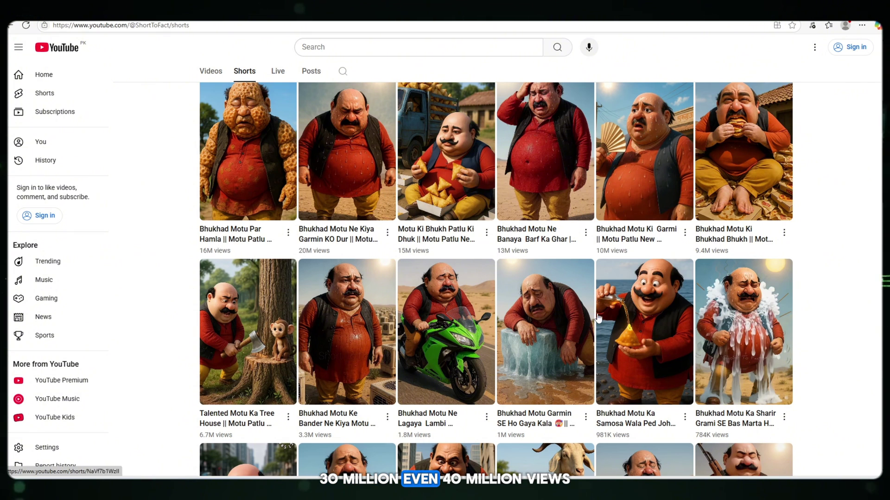
scroll(570, 236, "down", 4)
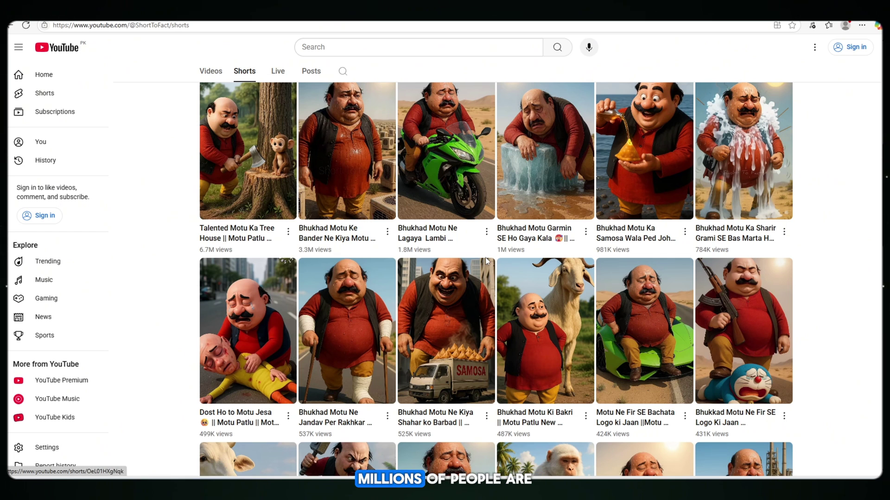
scroll(486, 260, "down", 5)
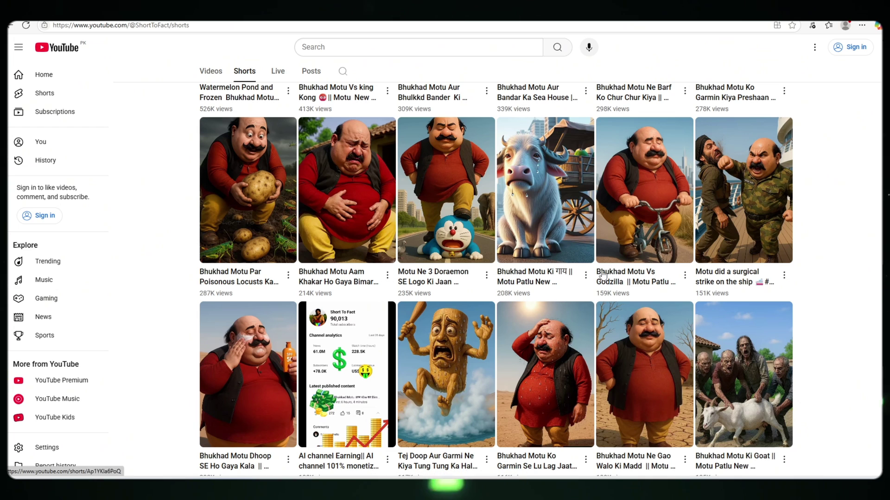
scroll(520, 264, "down", 4)
scroll(424, 318, "down", 10)
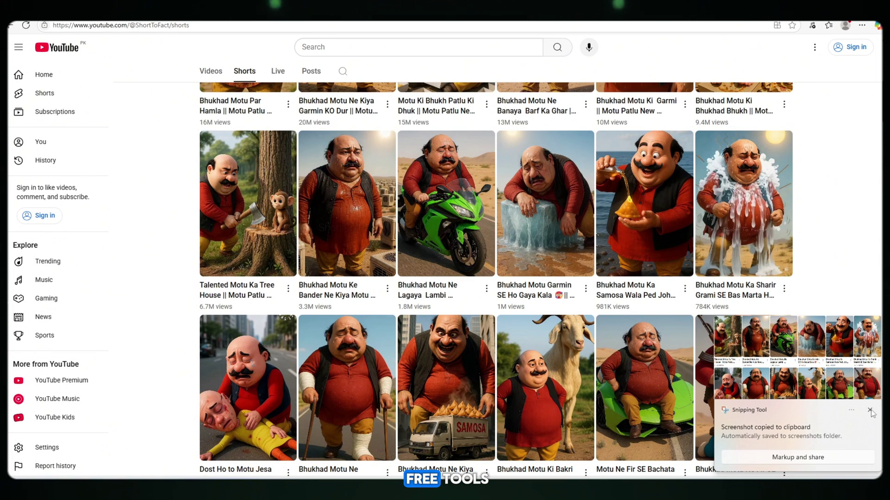
Step: Dismiss the screenshot-saved notification and scroll through the Shorts grid once more
left_click(870, 411)
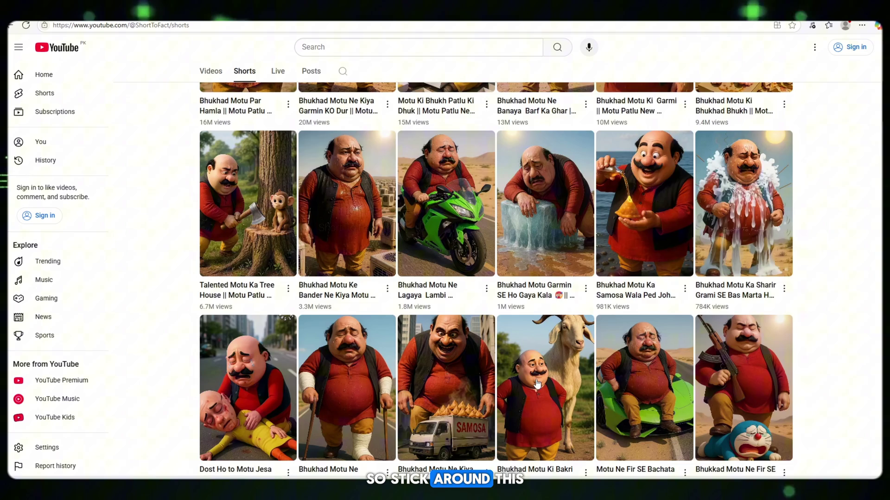
scroll(280, 212, "up", 6)
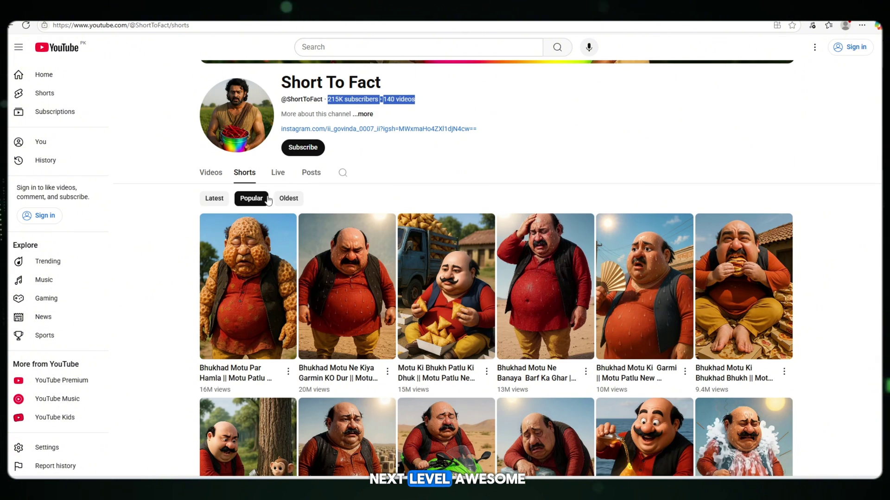
scroll(392, 268, "down", 3)
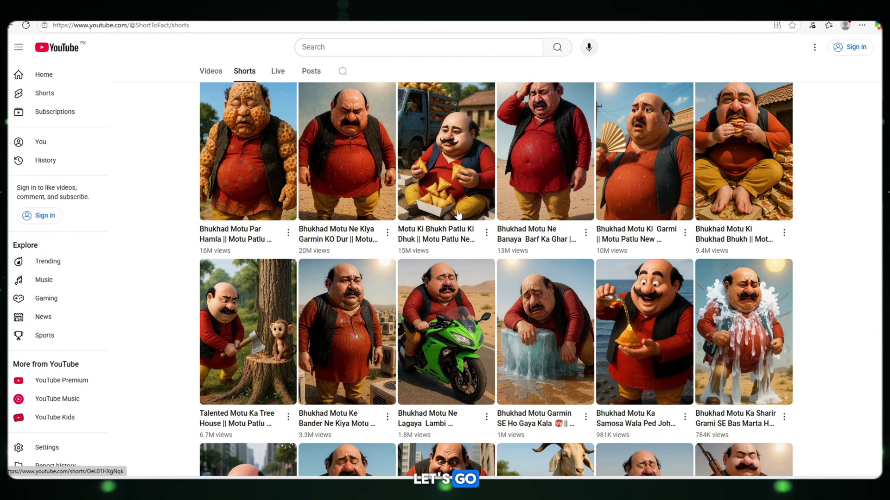
scroll(637, 339, "down", 4)
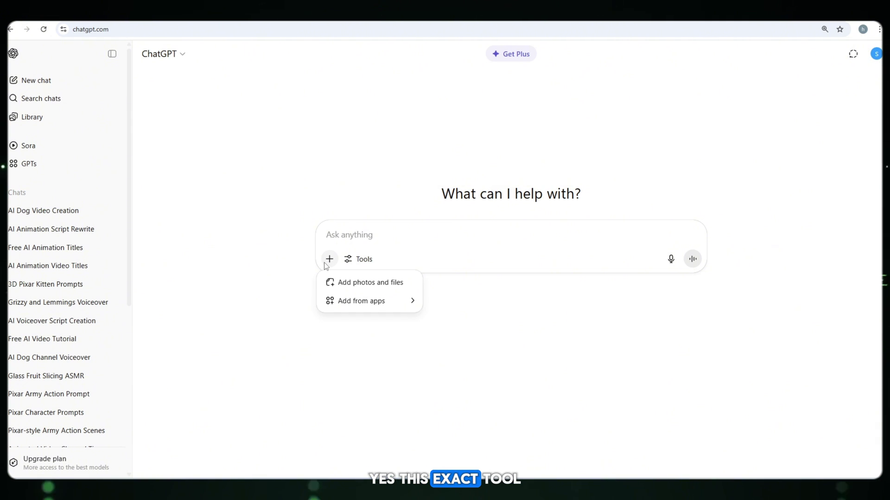
Step: Attach the Shorts-grid screenshot from Gallery and send 'PROMPT WITH DETAIL ONE BY ONE' to ChatGPT
left_click(340, 284)
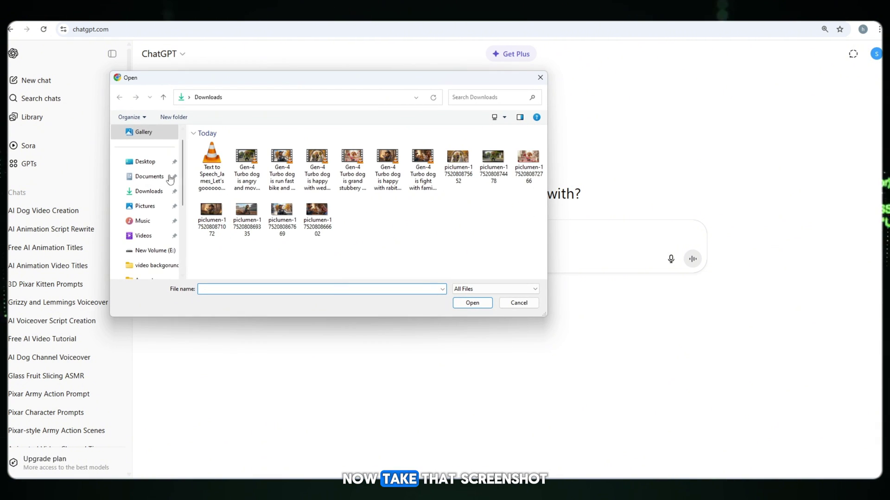
left_click(129, 133)
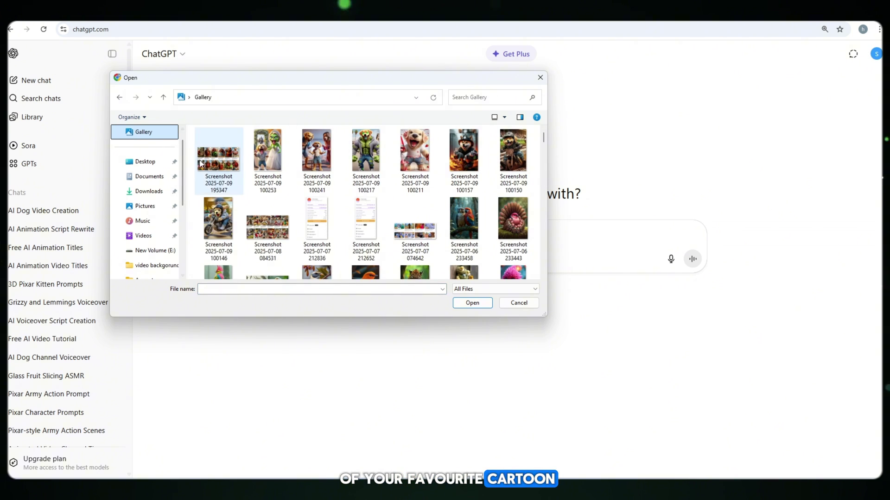
left_click(218, 153)
left_click(473, 302)
left_click(409, 268)
type("GIVE M")
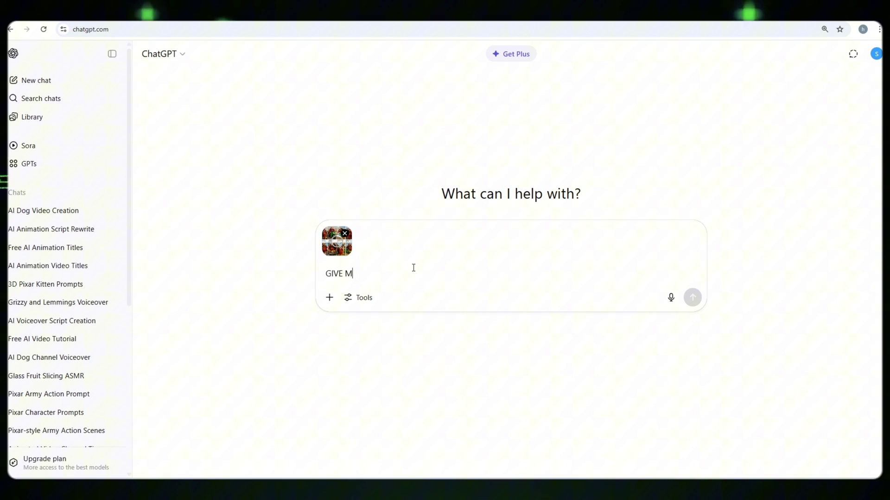
type("E PROMPT WITH")
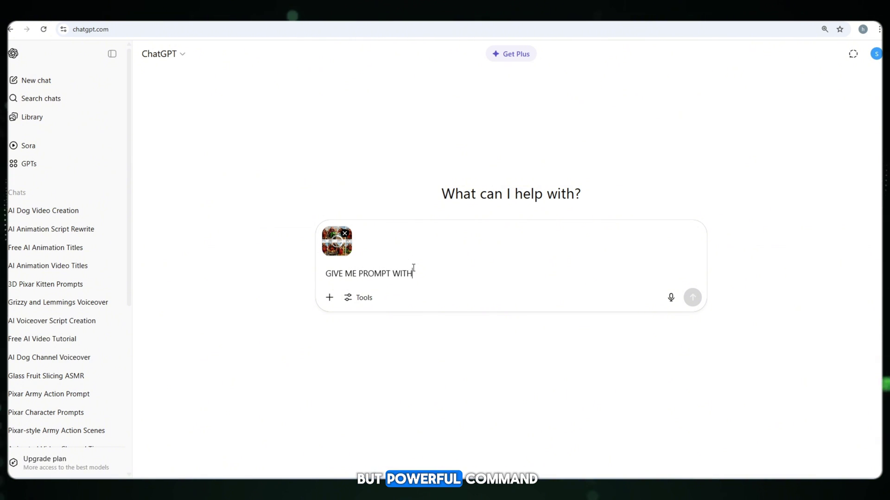
type(" DETAIL ONE B")
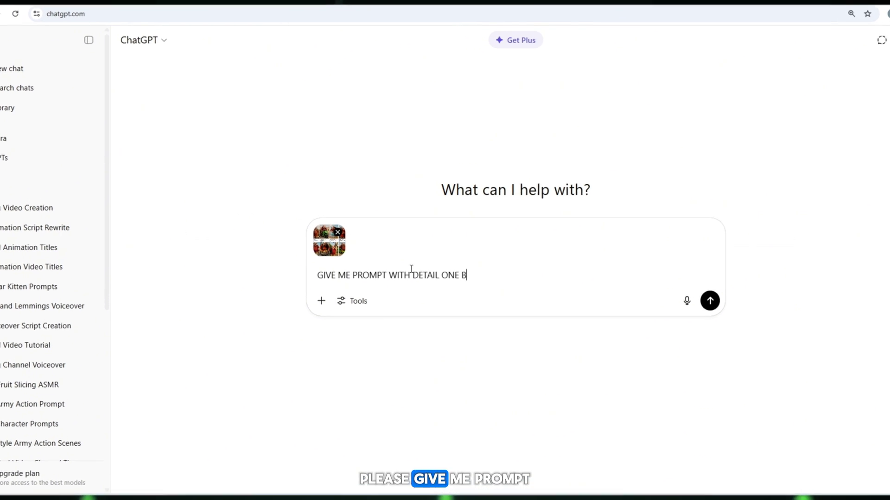
type("Y ONE MAKUE SURE CHARCTER")
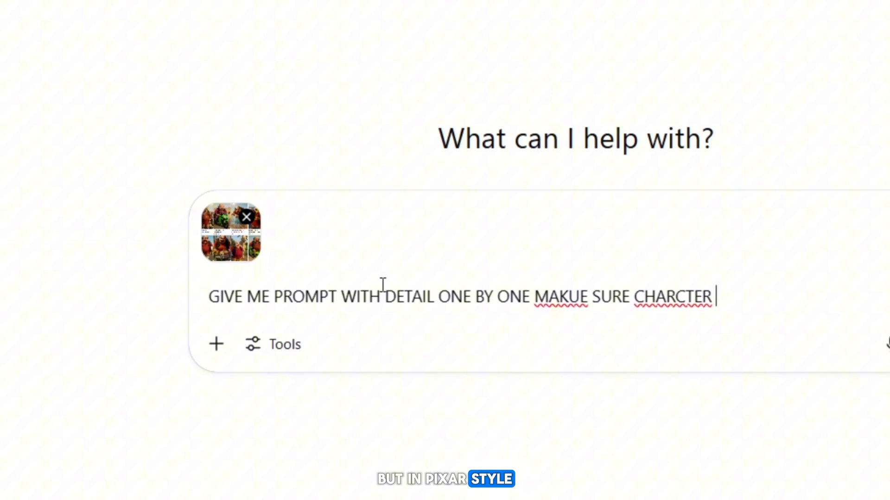
type("PORMPT")
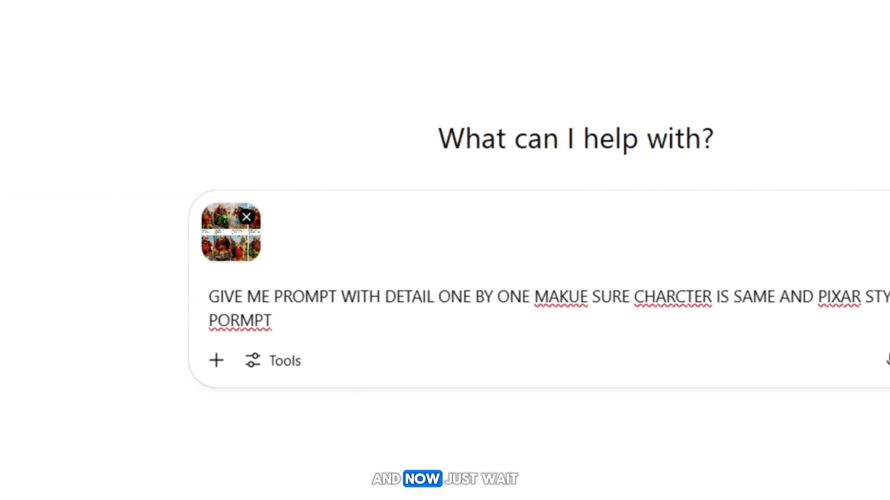
key("Return")
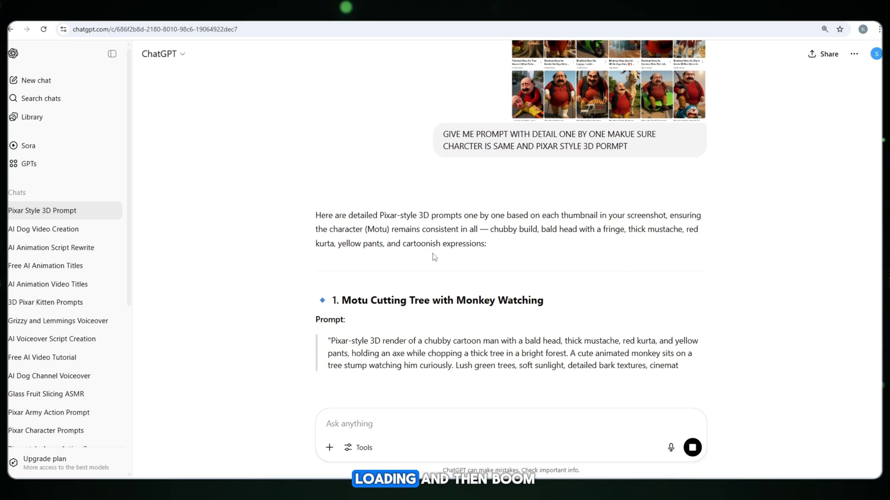
Step: Scroll through ChatGPT's full reply of numbered Pixar-style Motu prompts
scroll(416, 279, "down", 5)
scroll(477, 263, "down", 2)
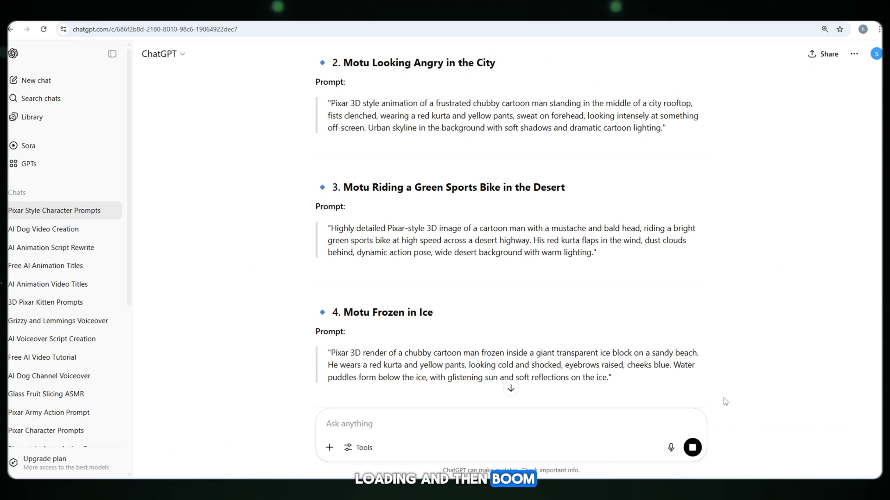
scroll(725, 402, "down", 3)
scroll(270, 224, "down", 5)
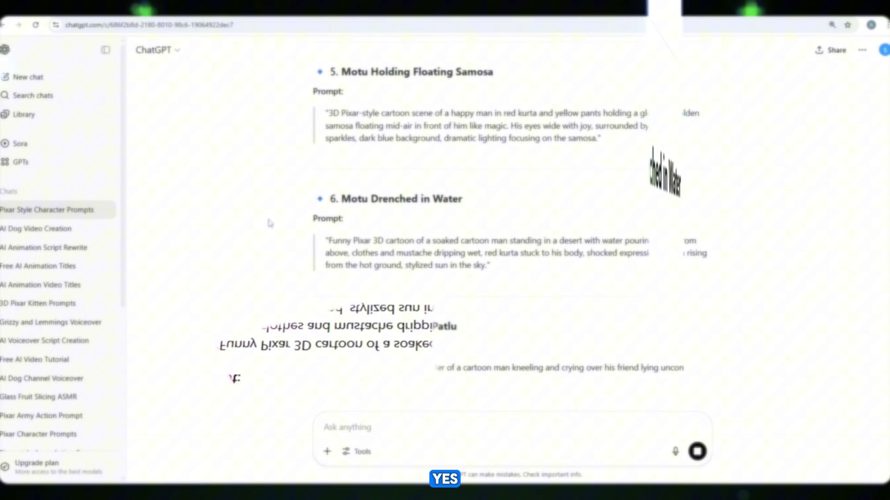
scroll(533, 304, "down", 3)
scroll(499, 345, "down", 3)
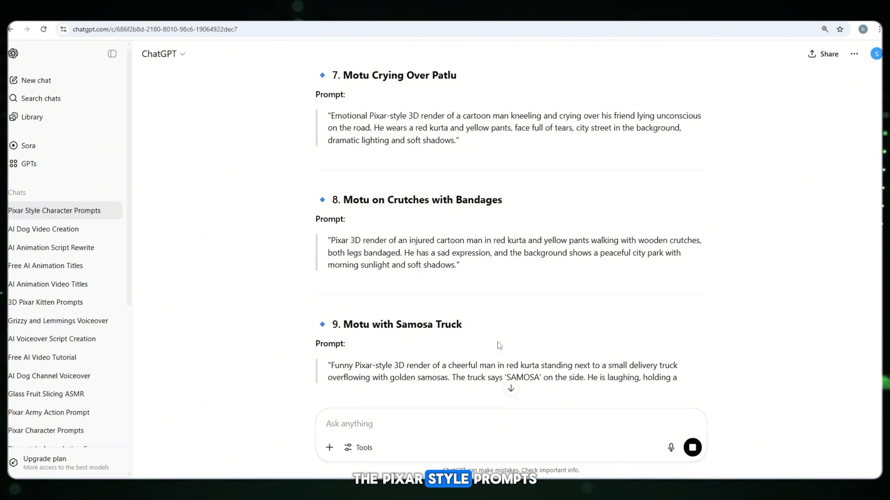
scroll(464, 324, "down", 2)
scroll(408, 297, "down", 2)
scroll(361, 283, "down", 2)
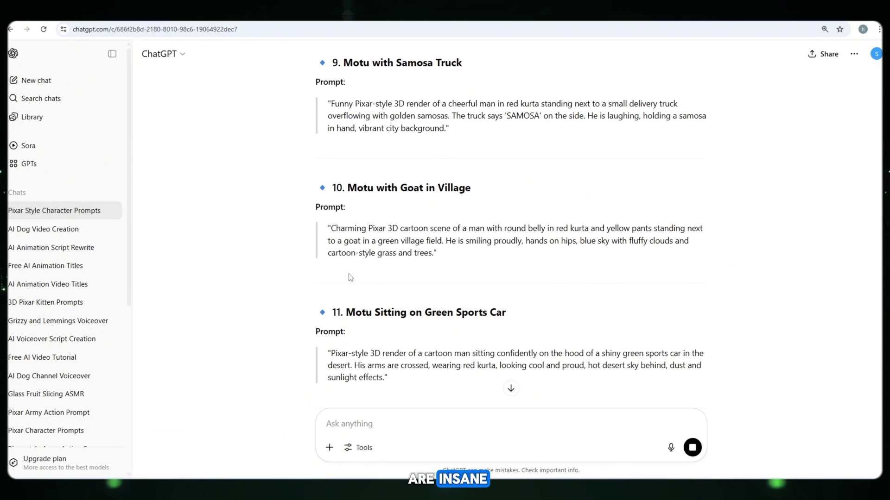
scroll(351, 277, "down", 3)
scroll(367, 305, "down", 2)
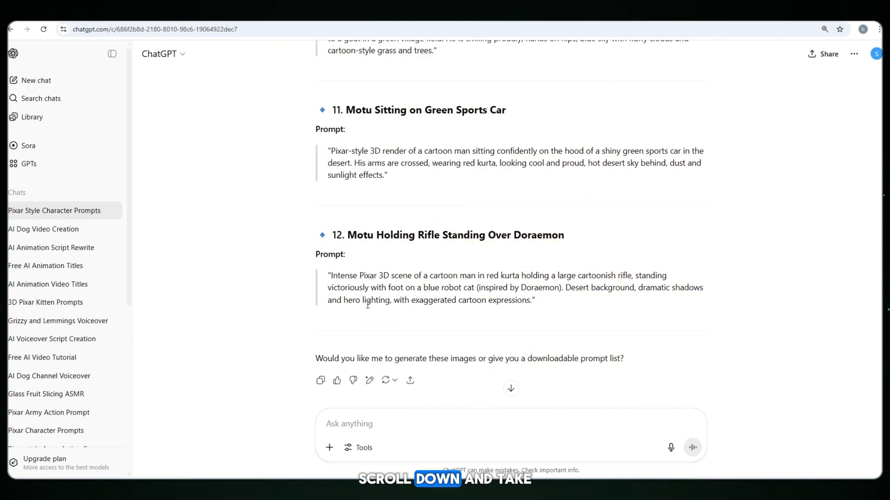
scroll(368, 304, "up", 7)
scroll(380, 306, "up", 9)
scroll(394, 306, "up", 15)
scroll(408, 307, "up", 2)
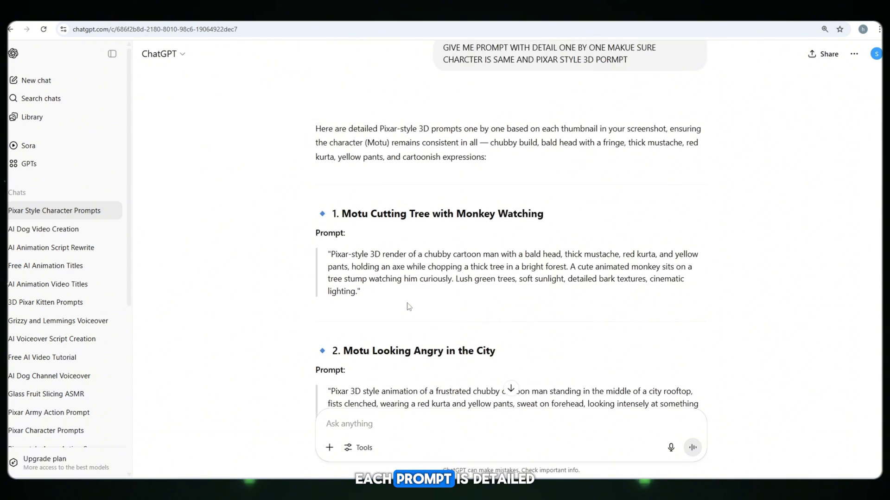
scroll(408, 307, "down", 1)
Step: Highlight and review prompt headings one through seven in turn
left_click_drag(320, 182, 352, 203)
left_click(392, 309)
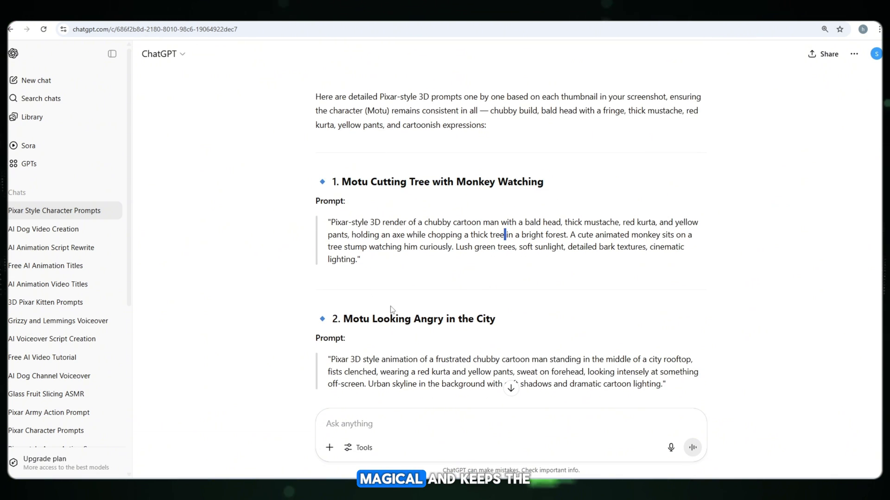
left_click(458, 319)
scroll(459, 318, "down", 5)
left_click_drag(319, 258, 565, 258)
left_click(583, 274)
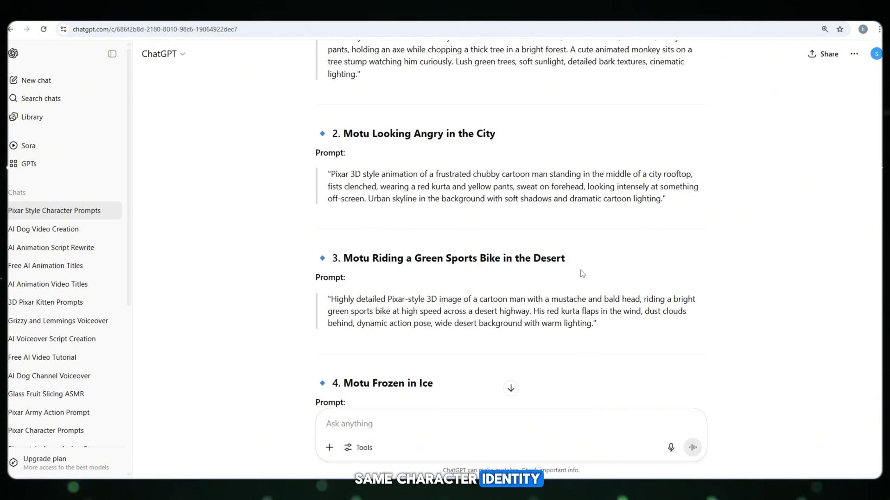
scroll(374, 277, "down", 3)
scroll(500, 262, "down", 4)
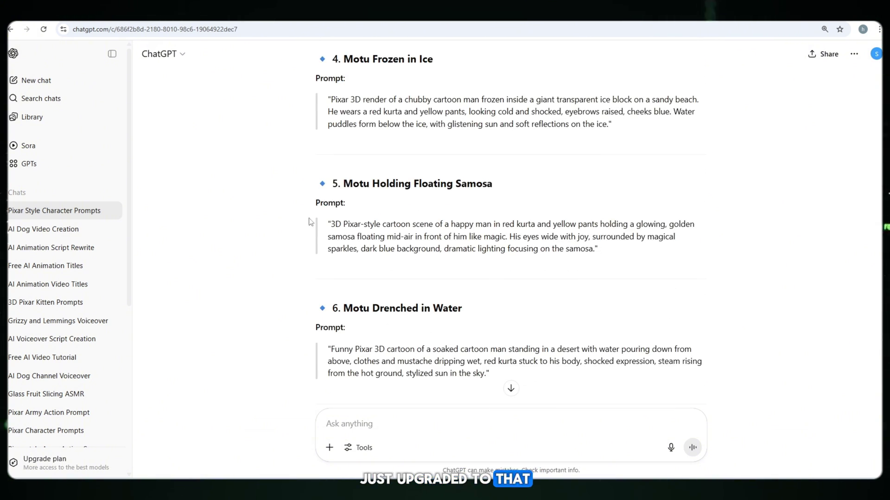
left_click_drag(320, 199, 566, 195)
left_click(565, 194)
scroll(331, 174, "down", 3)
left_click_drag(331, 173, 348, 190)
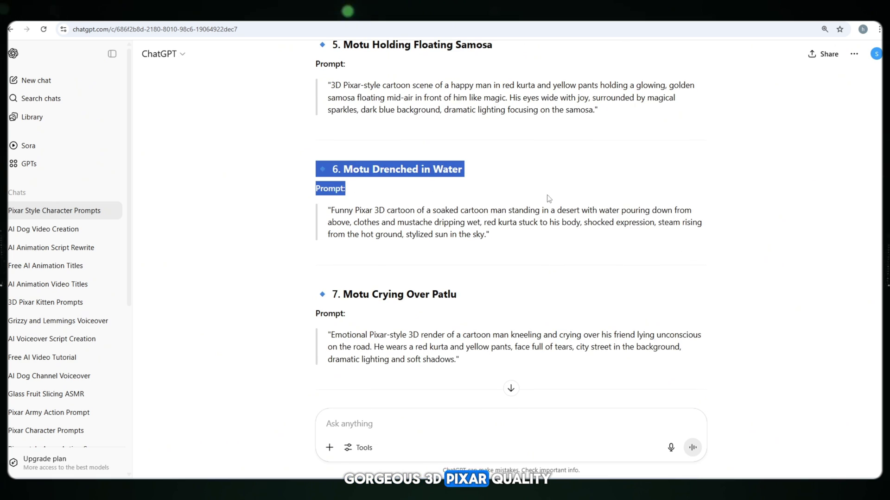
left_click(313, 239)
scroll(314, 239, "down", 3)
left_click(382, 156)
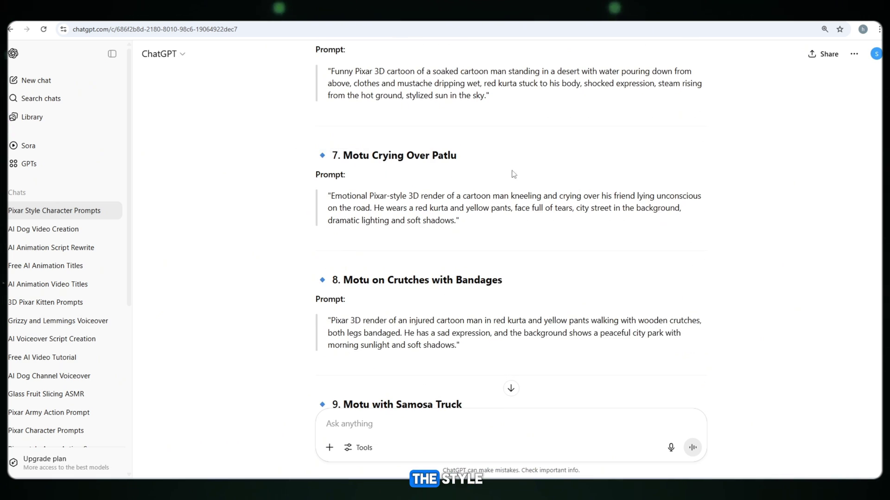
Step: Highlight and review prompt headings nine through twelve
scroll(353, 205, "down", 1)
scroll(533, 224, "down", 3)
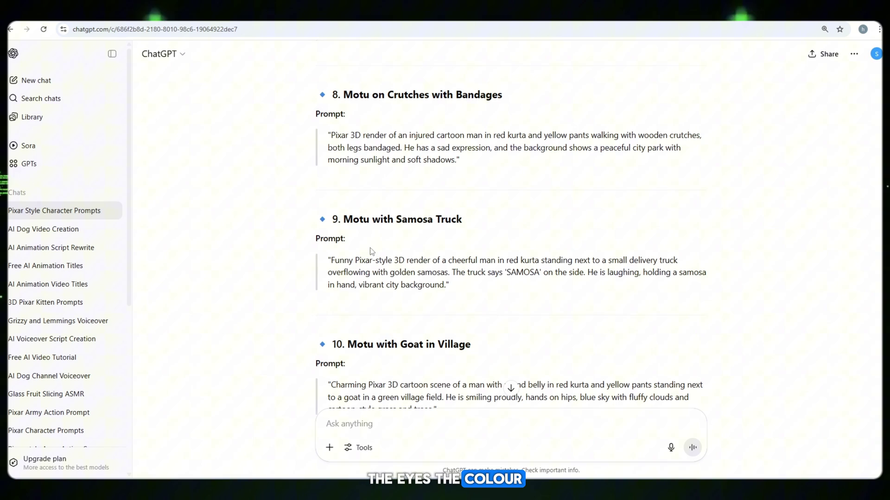
left_click_drag(319, 217, 483, 213)
left_click(341, 256)
scroll(341, 257, "down", 3)
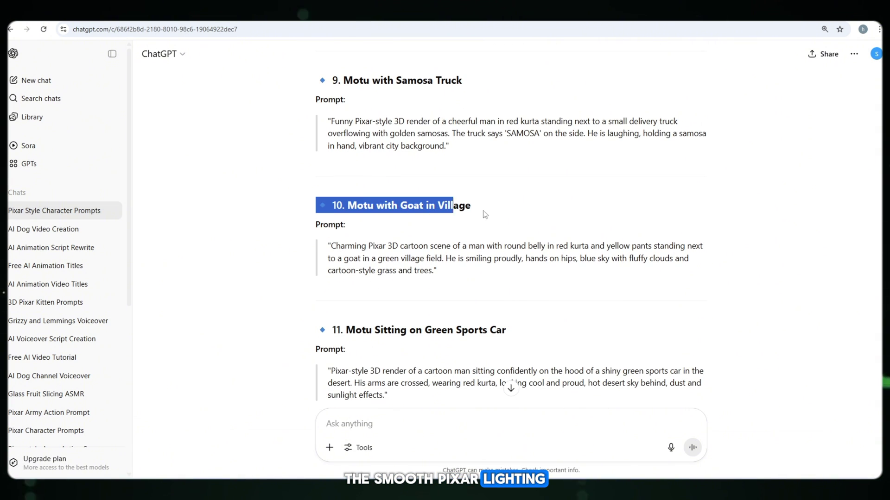
left_click(532, 224)
scroll(533, 224, "down", 2)
left_click_drag(317, 237, 507, 238)
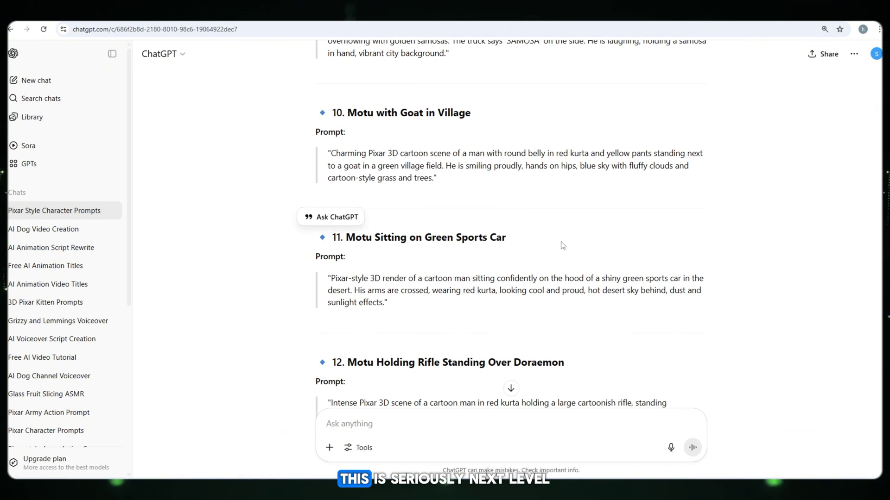
left_click(397, 264)
scroll(397, 264, "down", 3)
left_click_drag(315, 224, 564, 224)
left_click(602, 232)
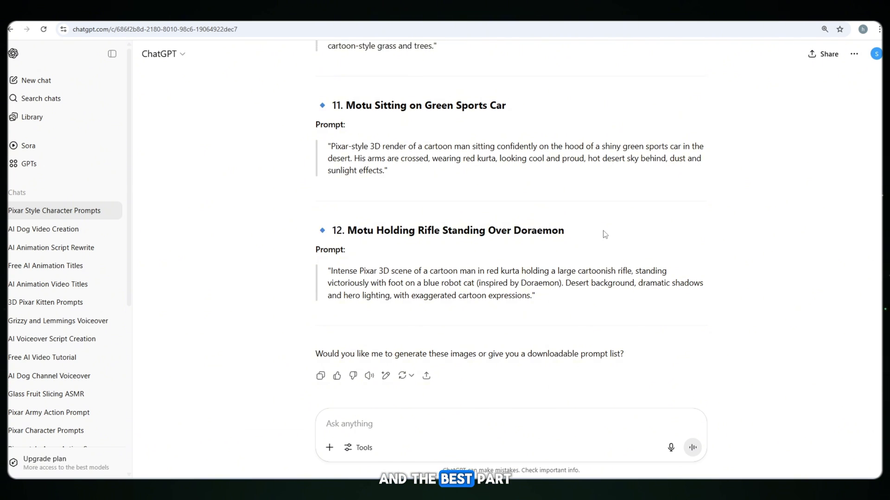
Step: Scroll back up and reselect the second and third prompt headings
scroll(602, 235, "up", 10)
scroll(605, 234, "up", 12)
scroll(737, 284, "up", 6)
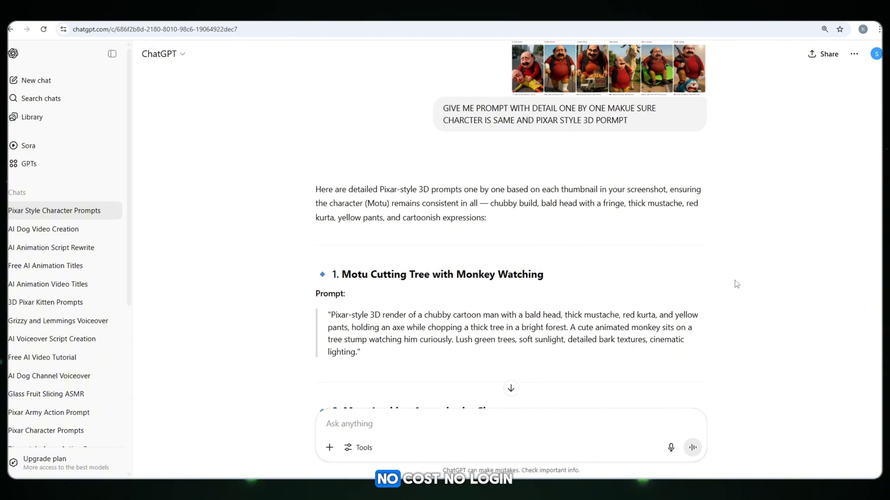
scroll(354, 270, "down", 4)
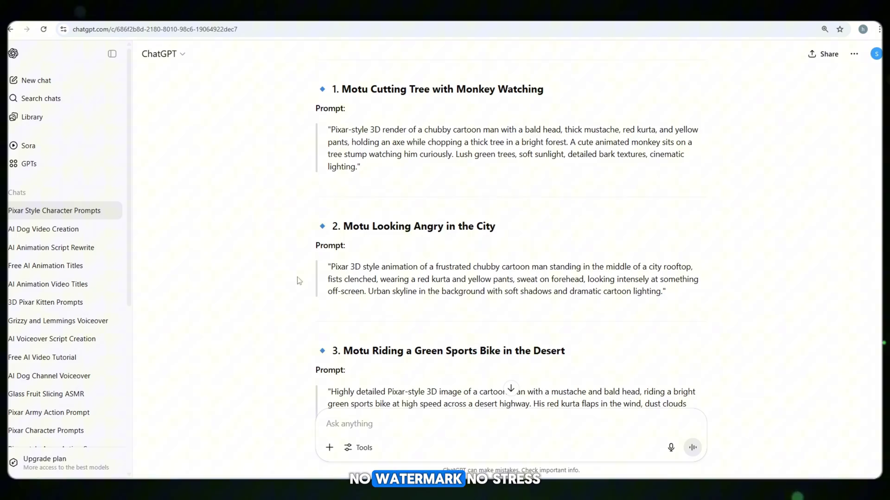
triple_click(417, 226)
left_click(605, 266)
scroll(479, 330, "down", 4)
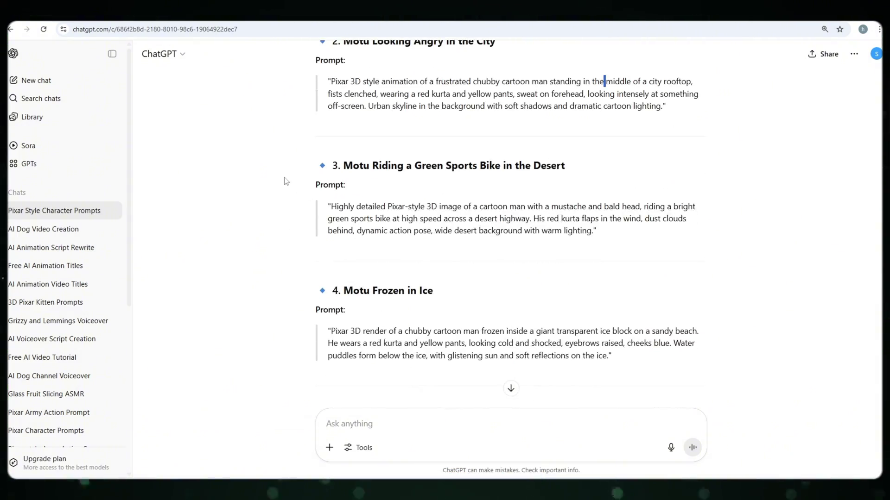
triple_click(445, 163)
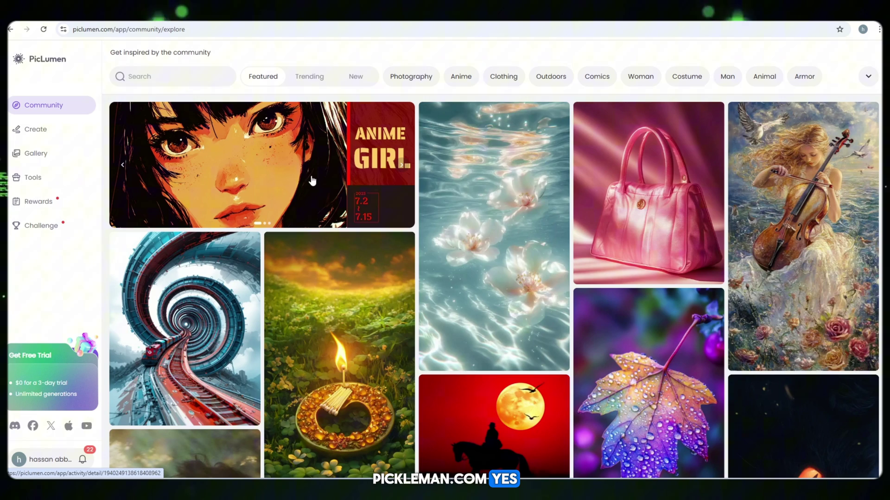
mouse_move(648, 382)
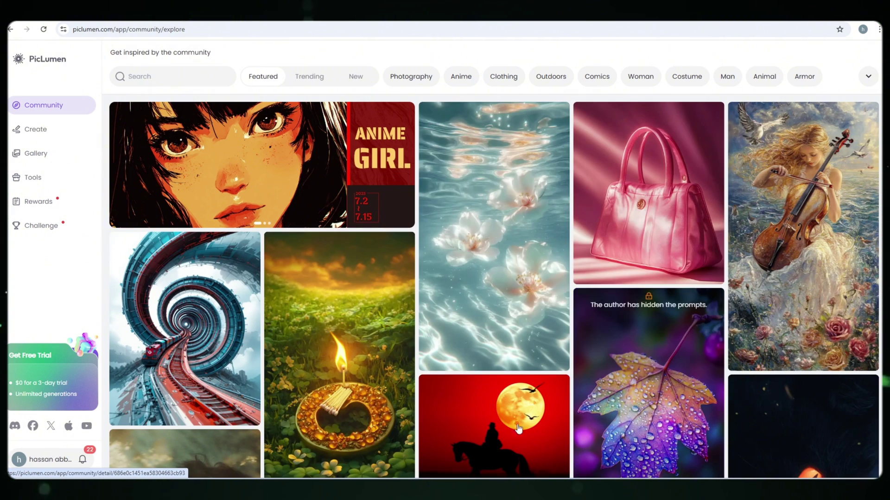
scroll(518, 429, "down", 6)
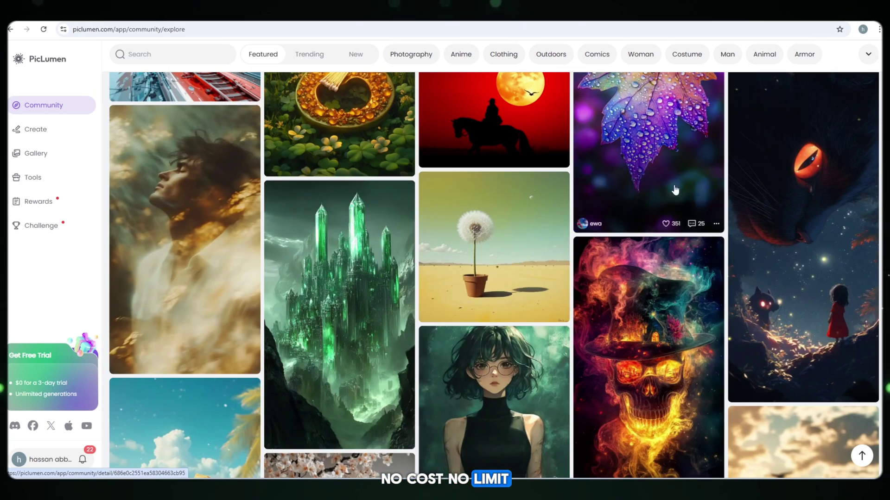
scroll(675, 190, "down", 5)
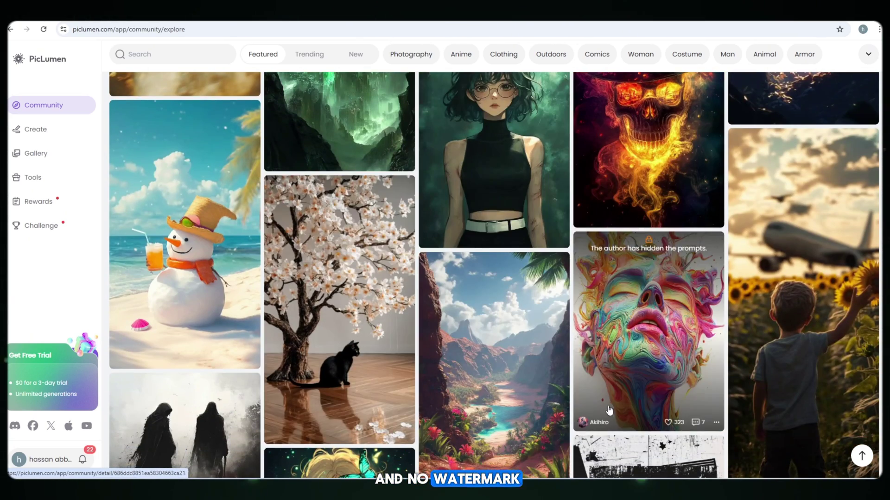
scroll(342, 417, "down", 5)
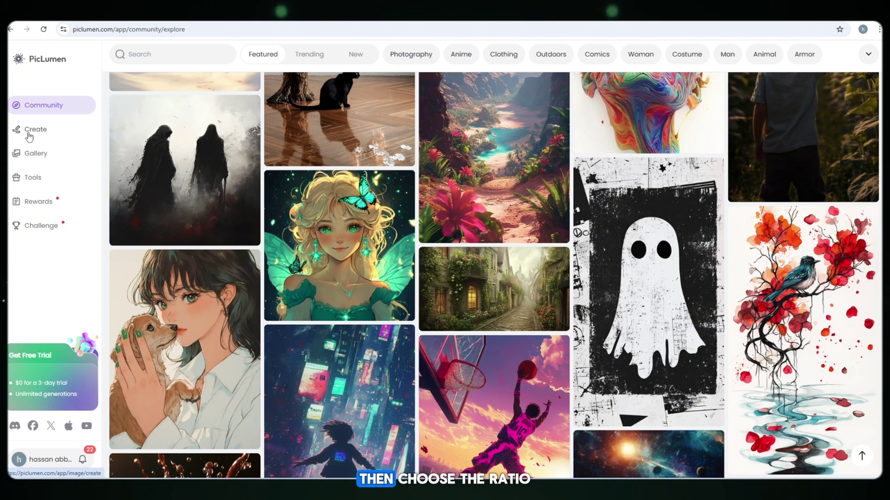
Step: Set a 16:9 aspect ratio, paste the Motu Cutting Tree prompt, and generate the image
left_click(29, 136)
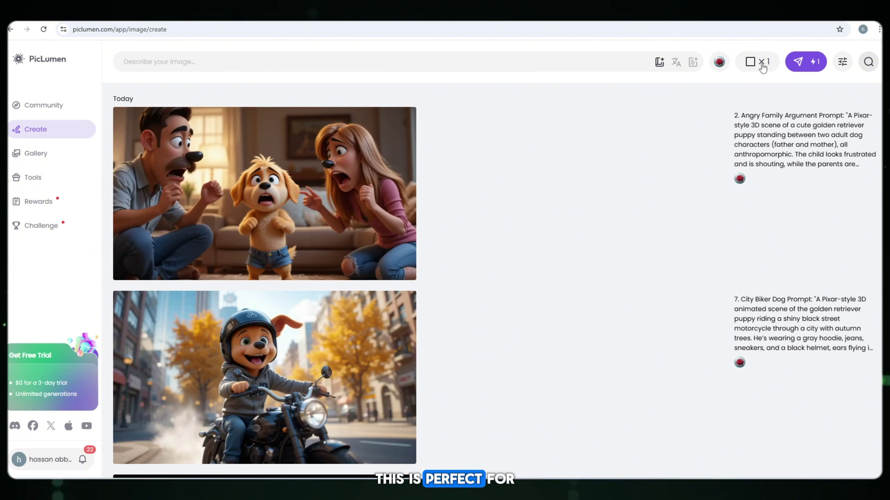
left_click(762, 68)
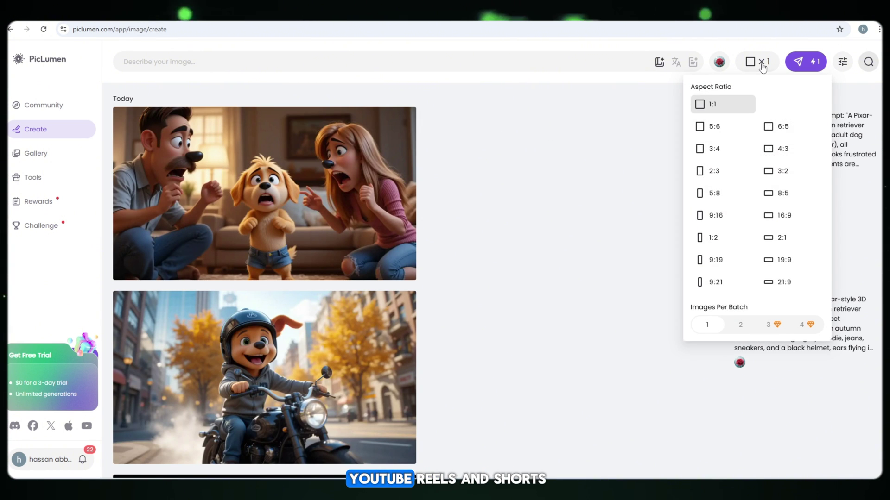
left_click(782, 218)
left_click(561, 62)
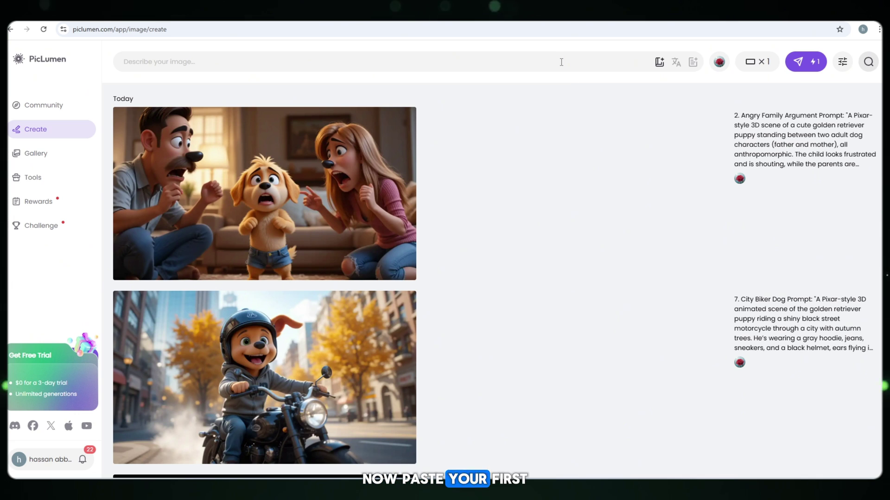
type("🔹 1. Motu Cutting Tree with Monkey Watching Prompt:  \"Pixar-style 3D render of a chubby cartoon man with a bald head, thick mustache, red kurta, and yellow pants, holding an axe while chopping a thick tree in a bright forest. A cute animated monkey sits on a tree stump watching him curiously. Lush green trees, soft sunlight, detailed bark textures, cinematic lighting.\"")
left_click(816, 59)
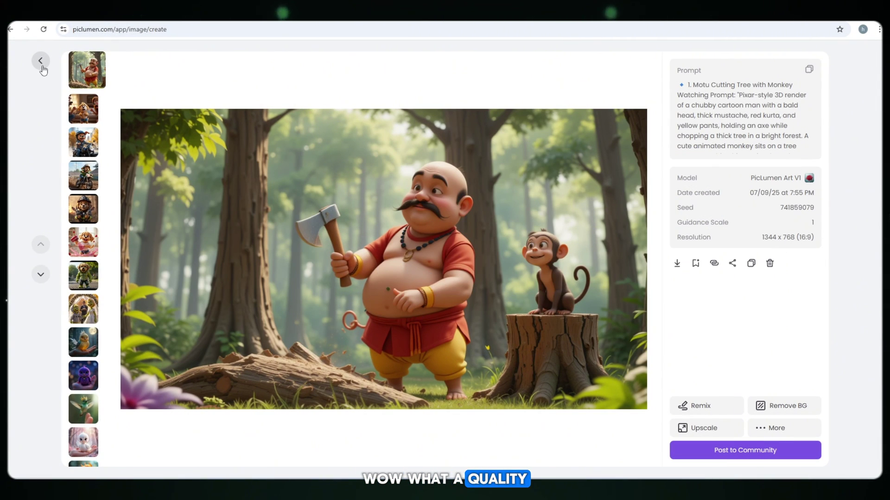
Step: Generate the angry-in-the-city, green sports bike and frozen-in-ice prompts, then select the floating-samosa prompt
left_click(41, 61)
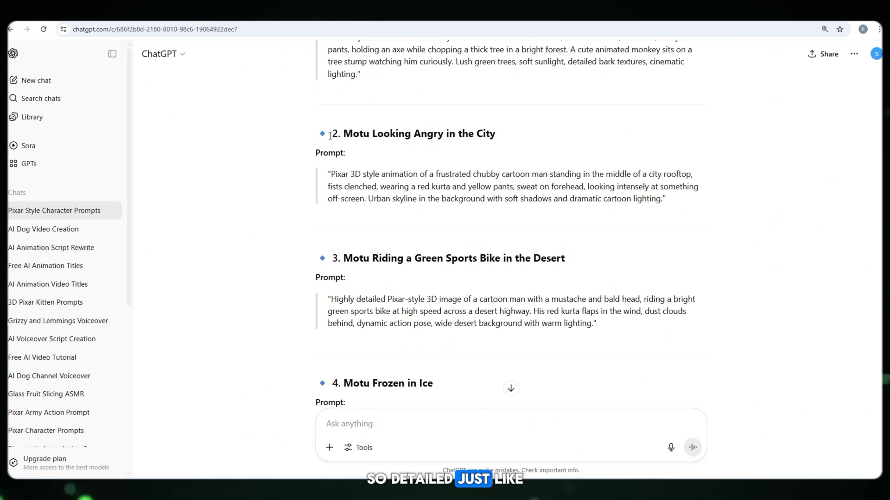
left_click_drag(330, 135, 664, 210)
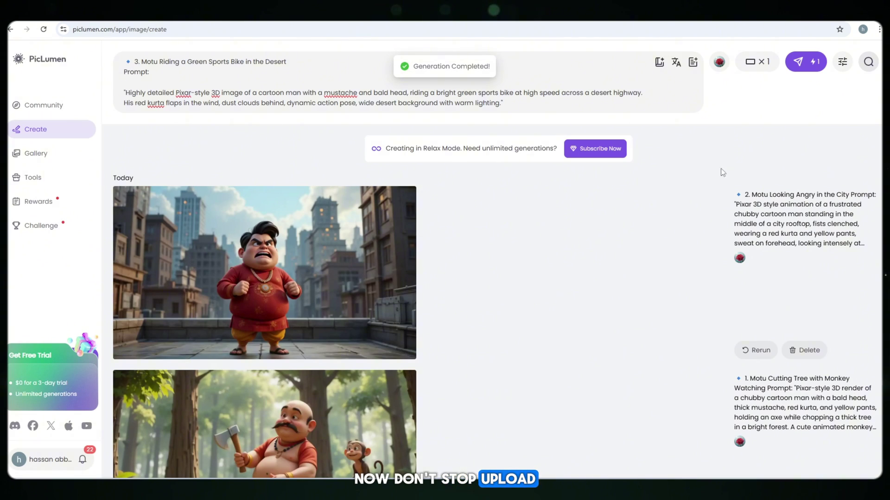
left_click(798, 63)
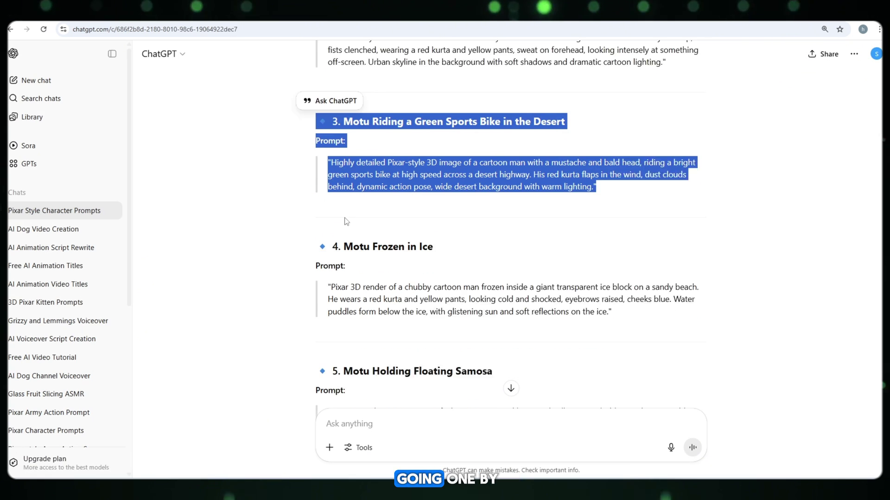
left_click_drag(318, 194, 612, 263)
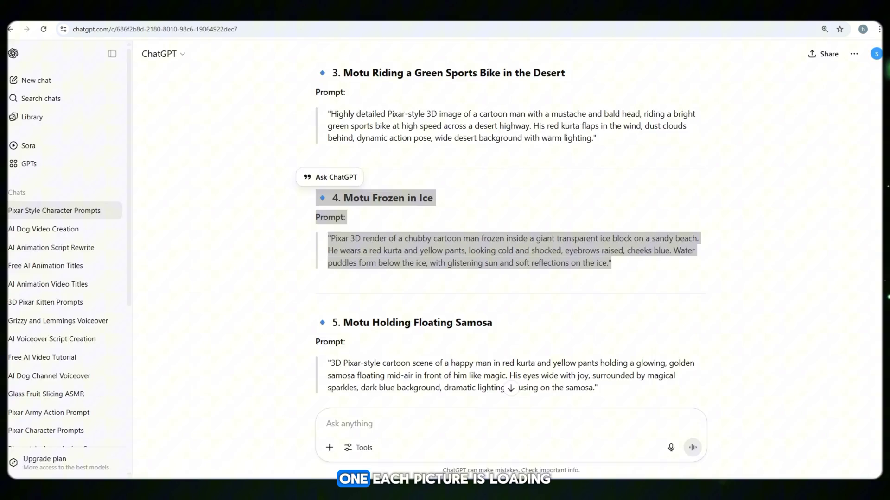
key("BackSpace")
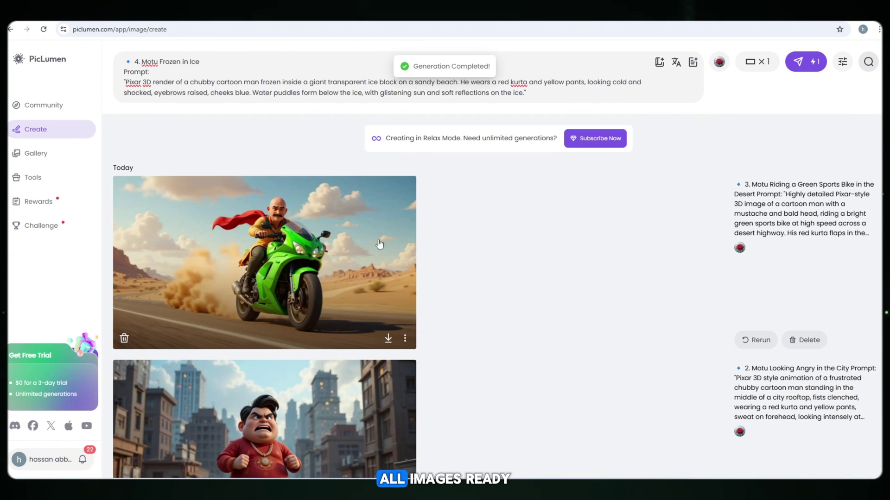
left_click(805, 62)
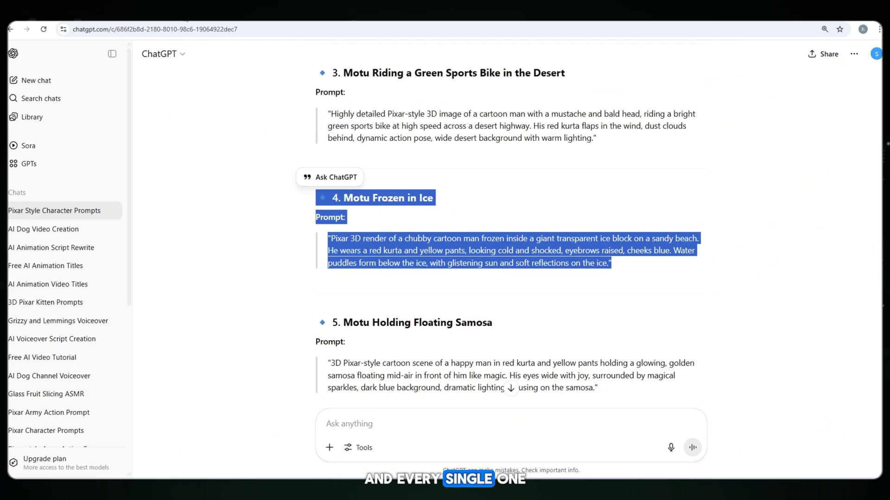
scroll(330, 228, "down", 1)
left_click_drag(330, 228, 599, 295)
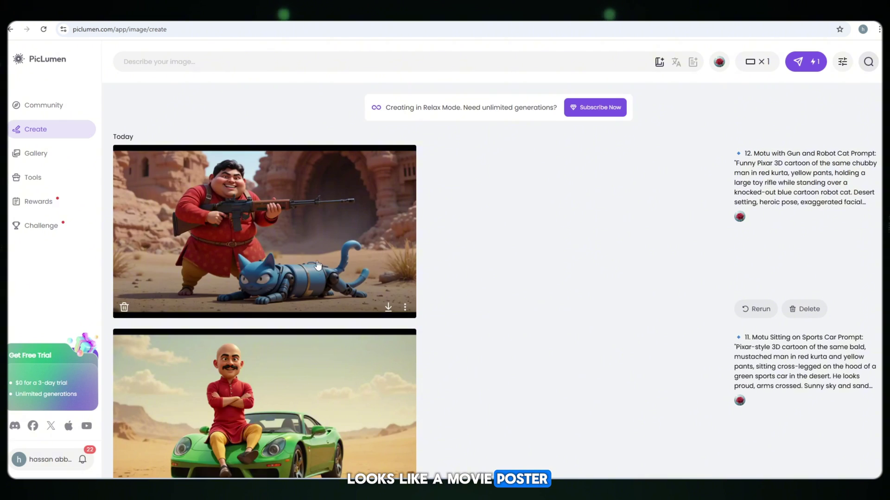
Step: Open the newest Motu image full-size and page through to the green motorbike desert picture
left_click(316, 257)
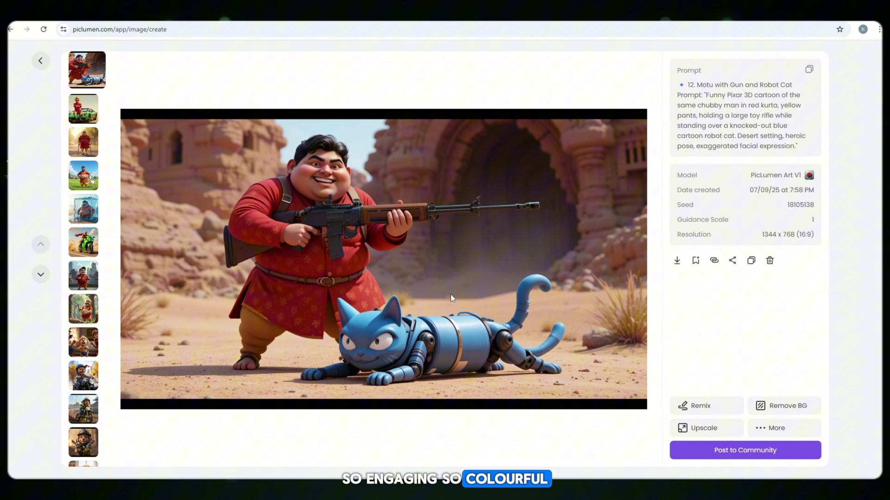
scroll(410, 230, "down", 1)
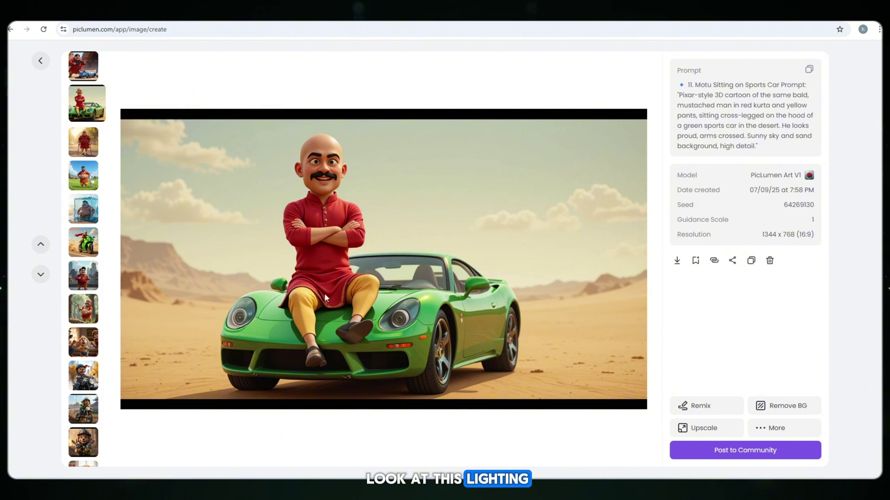
scroll(337, 221, "down", 1)
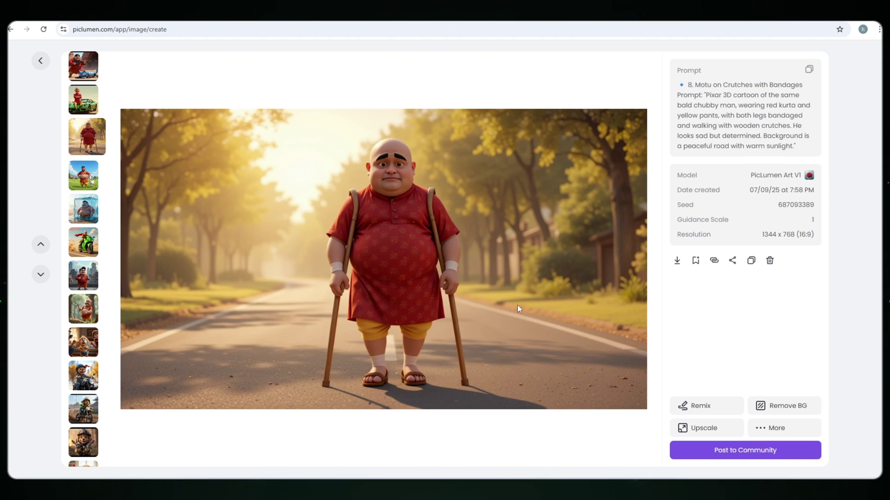
scroll(251, 165, "down", 1)
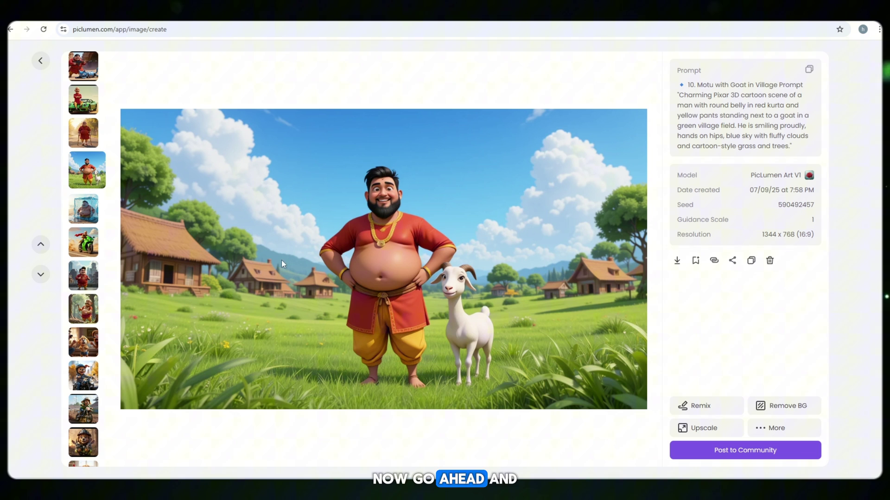
scroll(353, 229, "down", 1)
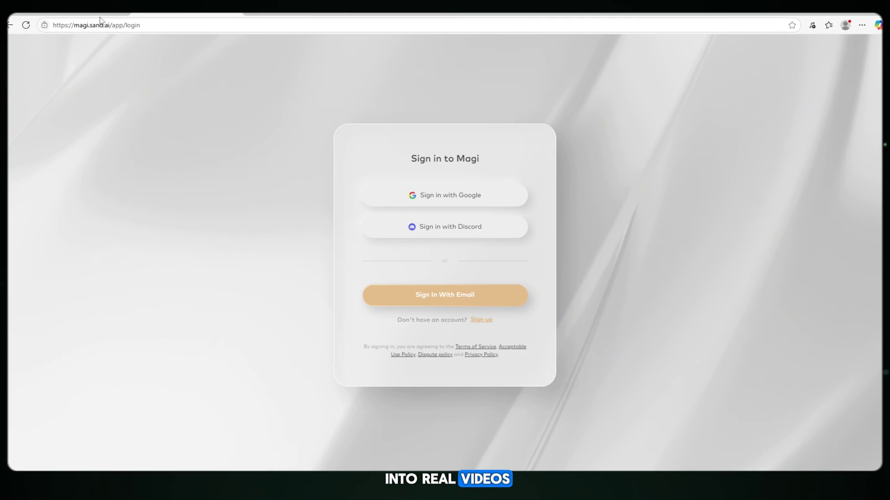
Step: Go to magi.sand.ai and reach its Sign in with Google page
left_click(103, 25)
double_click(103, 25)
triple_click(107, 25)
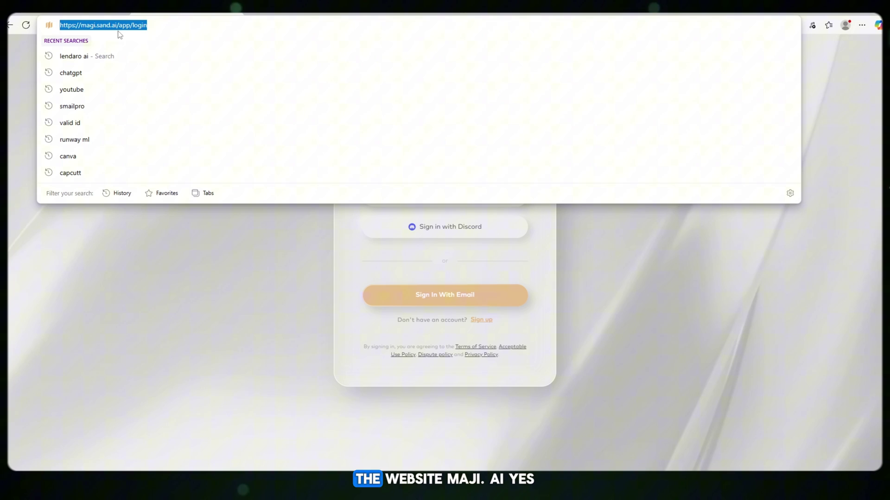
left_click(234, 315)
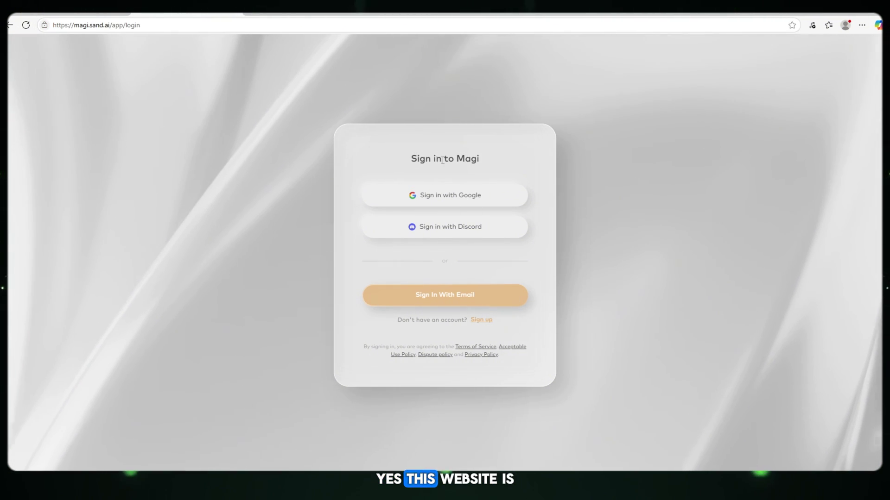
left_click_drag(525, 163, 396, 154)
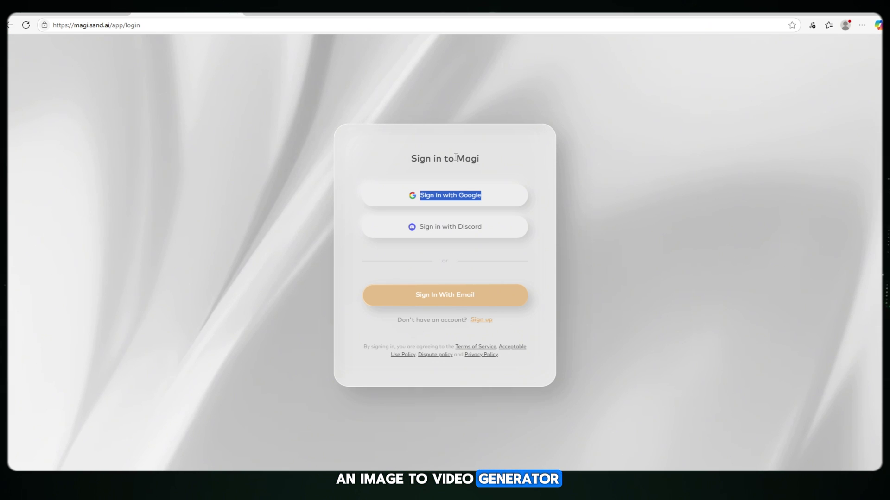
left_click(490, 158)
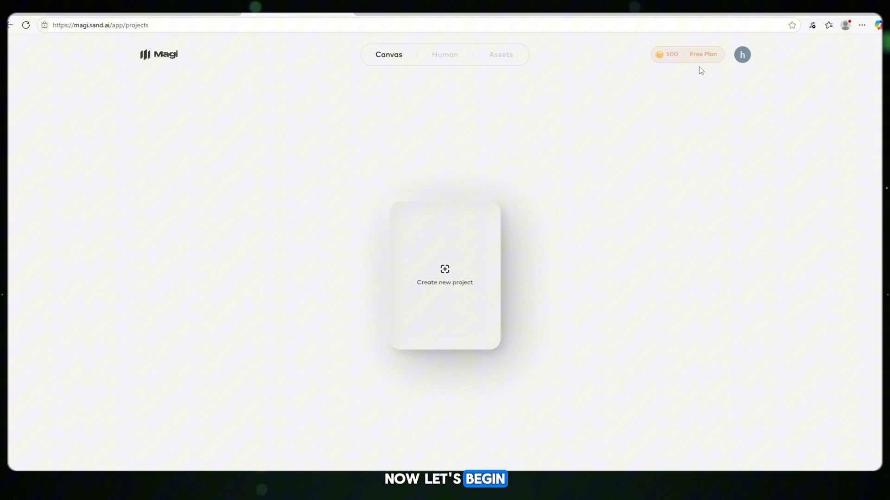
Step: Upload the Motu rifle image to a new project, prompt 'move hand and happy mode', set 2s, and generate
left_click(448, 262)
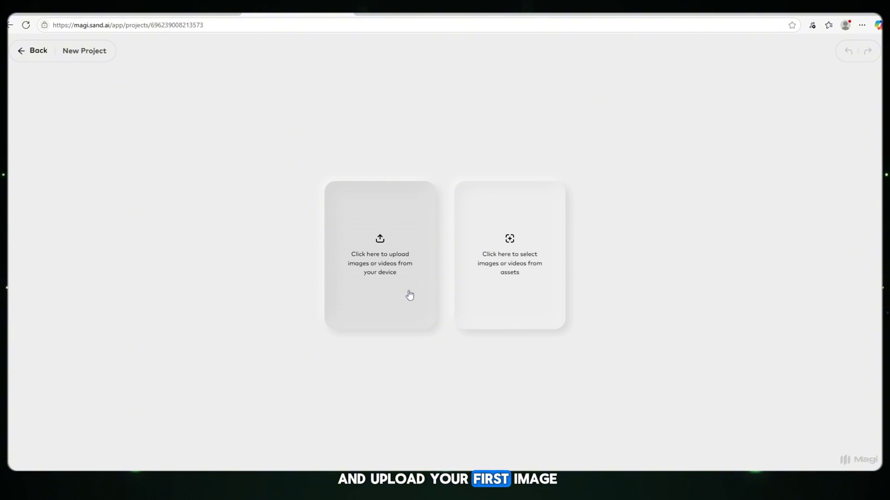
left_click(389, 256)
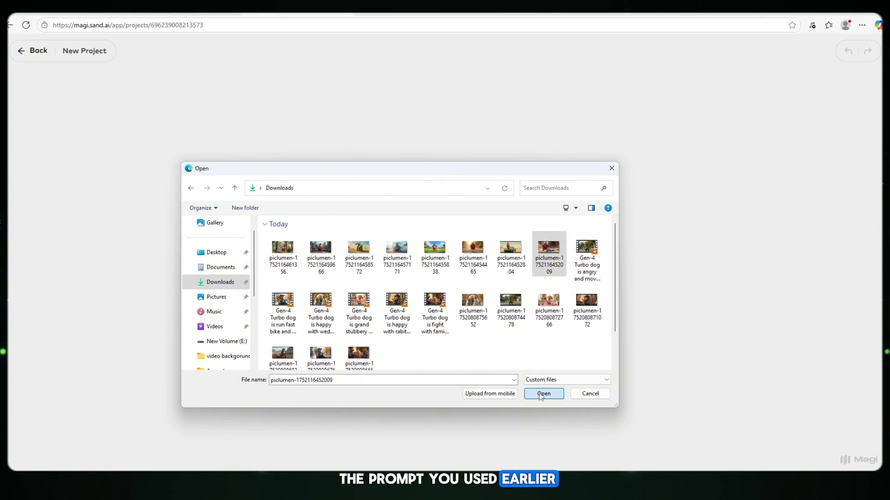
left_click(541, 395)
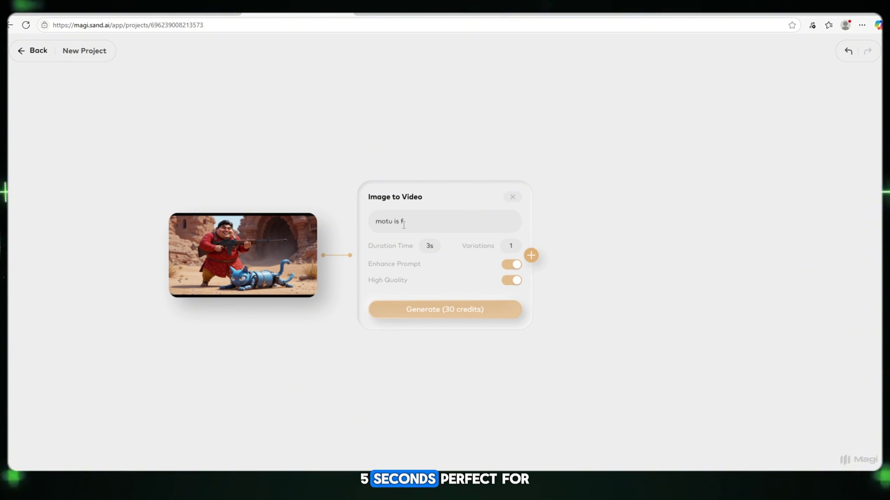
type("move hand and happy mode")
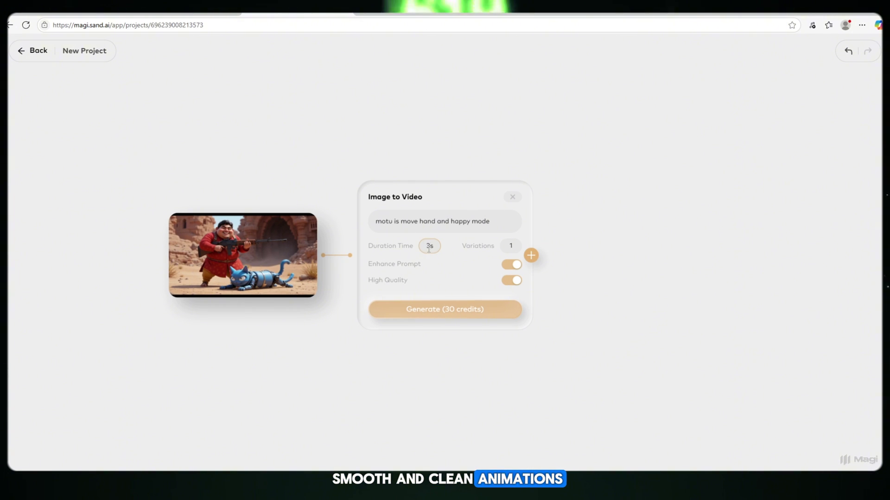
double_click(428, 249)
type("2")
left_click(482, 313)
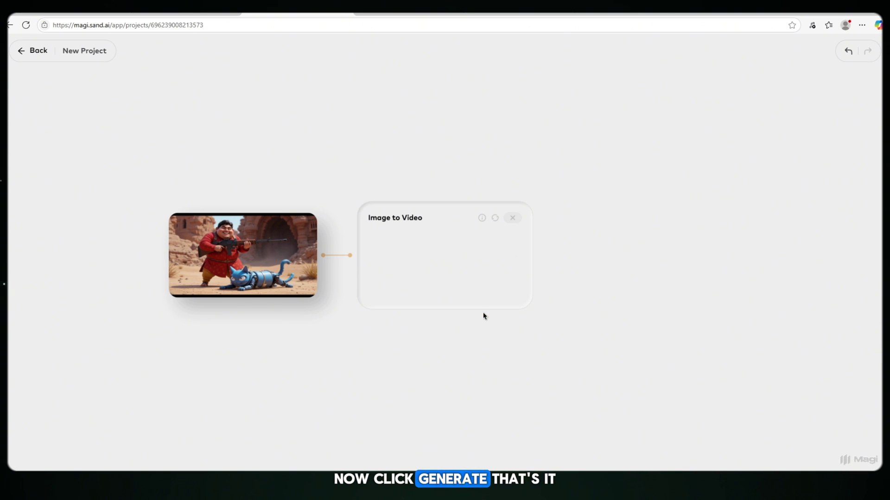
Step: Start a new project with the car image and generate the 5-second dancing-on-car clip
left_click(31, 52)
left_click(455, 453)
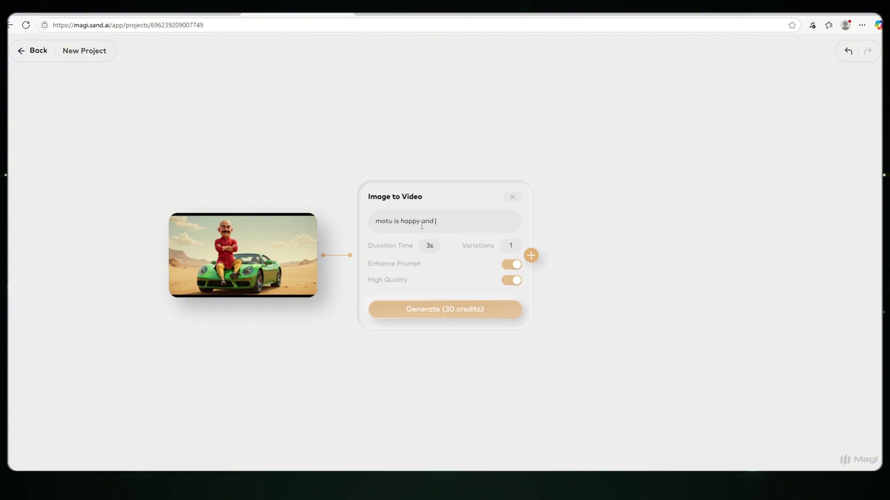
left_click(468, 310)
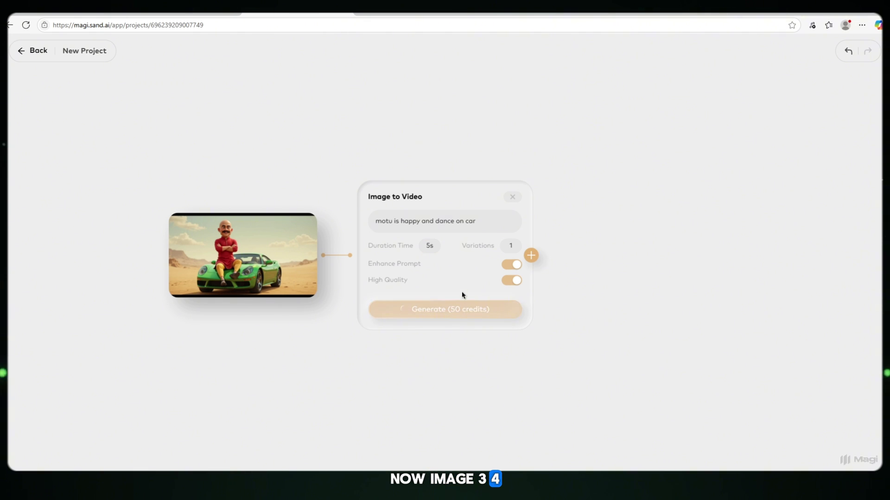
Step: Create a third project with the crutches Motu image and type its 'not happy and run slow' prompt
left_click(33, 50)
left_click(431, 450)
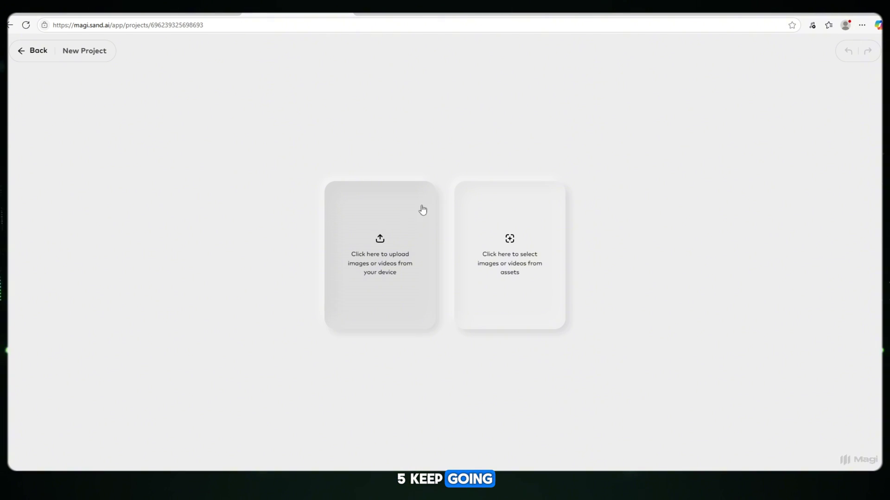
left_click(421, 207)
left_click(433, 248)
left_click(542, 391)
type("motu is")
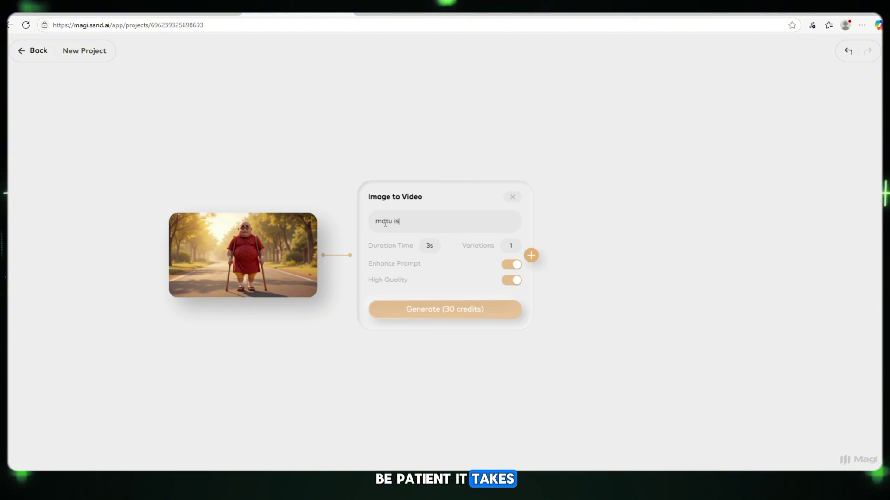
type(" not happy and run slow")
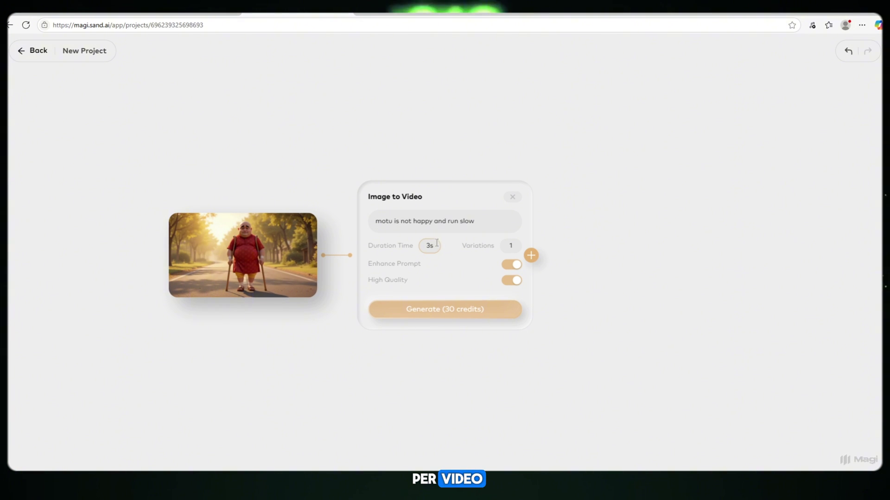
type("5")
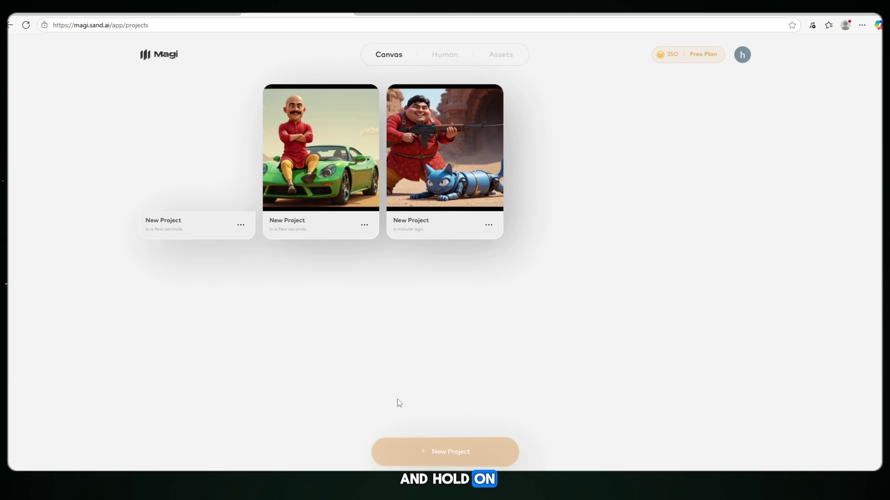
Step: Generate the crutches clip, upload the next Motu image, and close the axe video preview
left_click(395, 280)
double_click(435, 256)
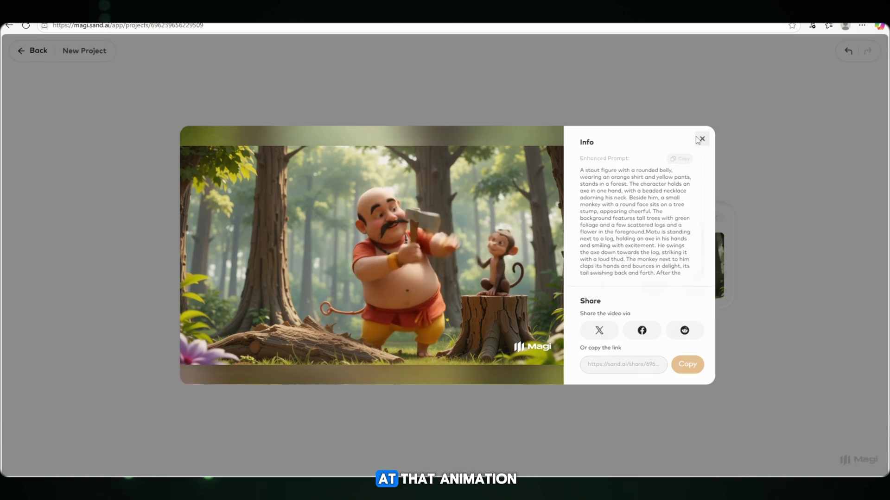
left_click(701, 139)
left_click(40, 52)
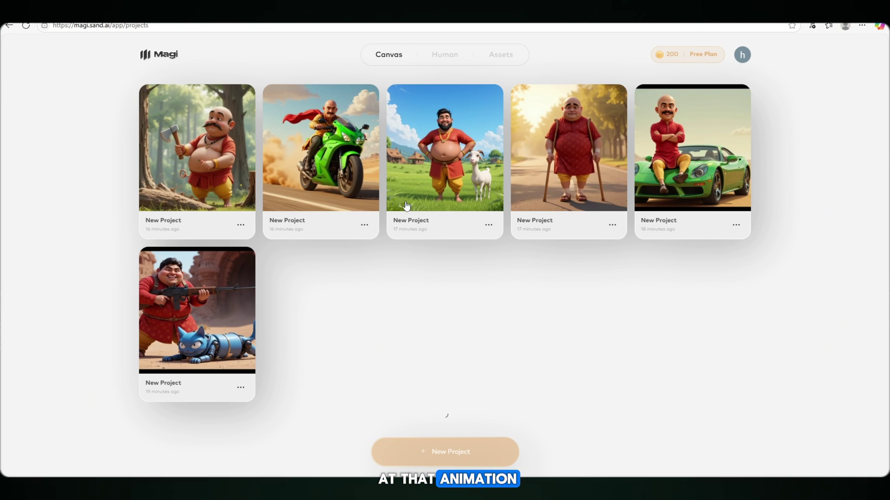
Step: Play the finished motorbike and goat clips, then return to the project list
left_click(325, 143)
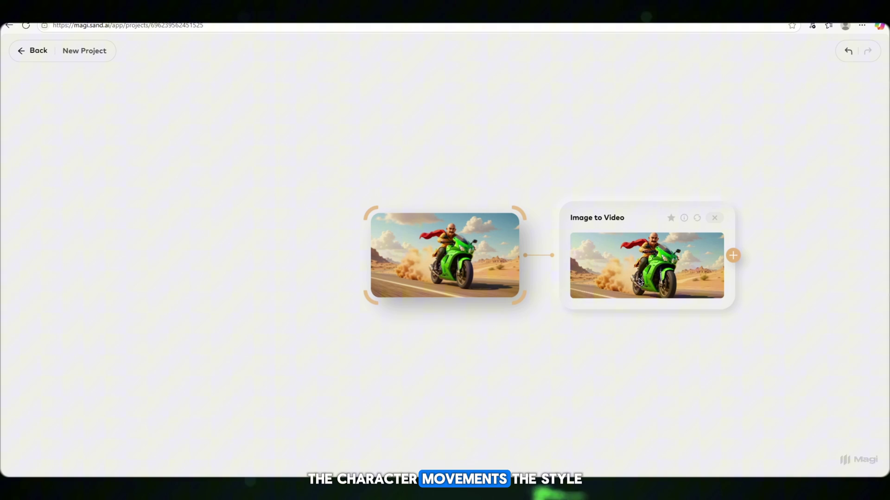
left_click(640, 281)
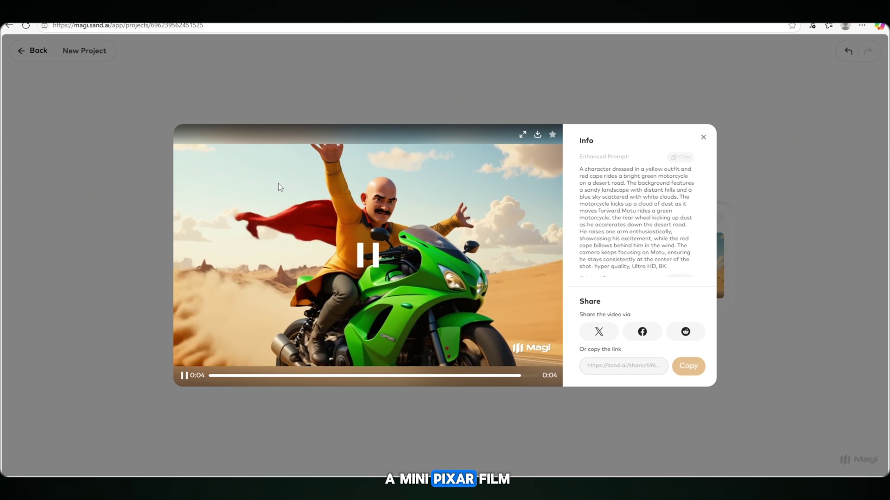
left_click(703, 137)
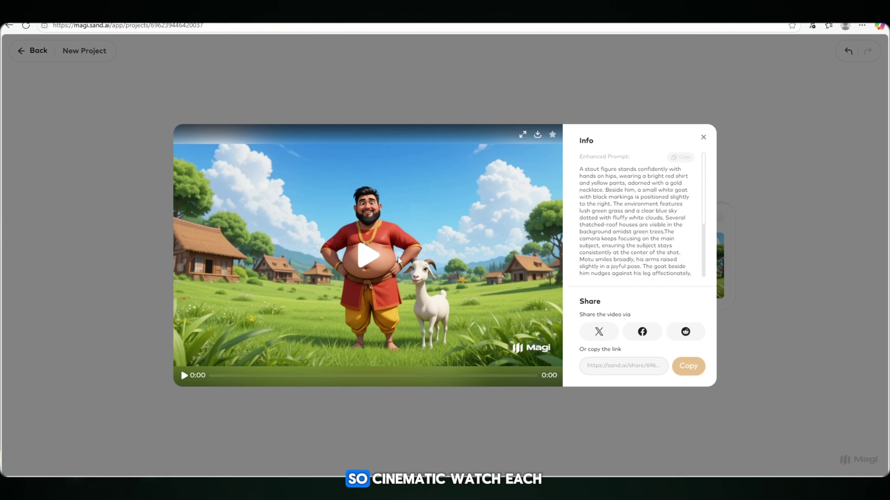
left_click(375, 255)
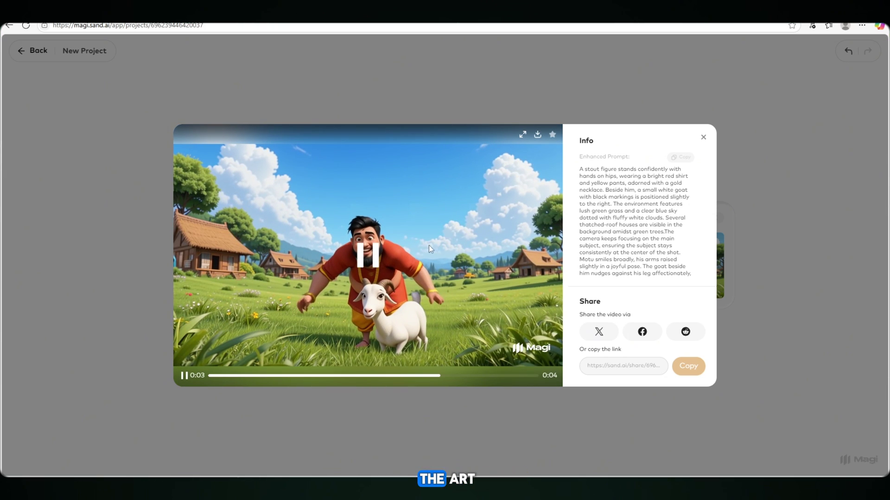
left_click(703, 137)
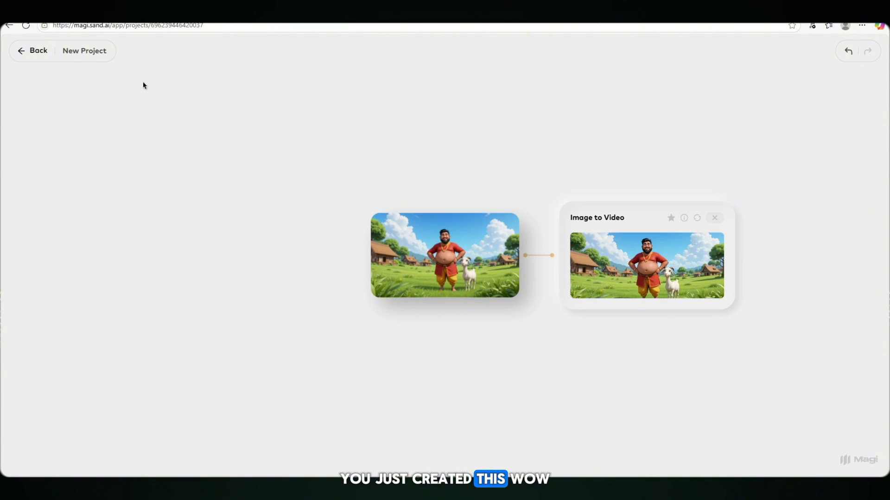
left_click(47, 56)
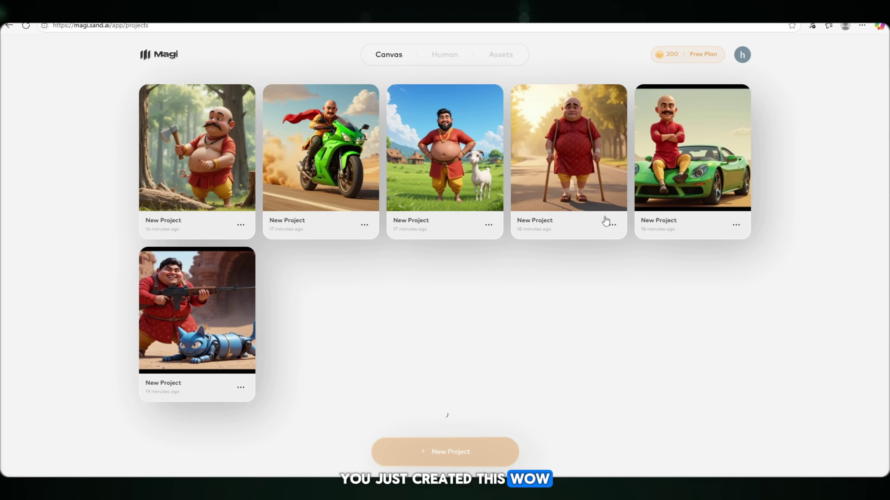
Step: Open the crutches Motu project's Image to Video result in Magi and play it
left_click(573, 161)
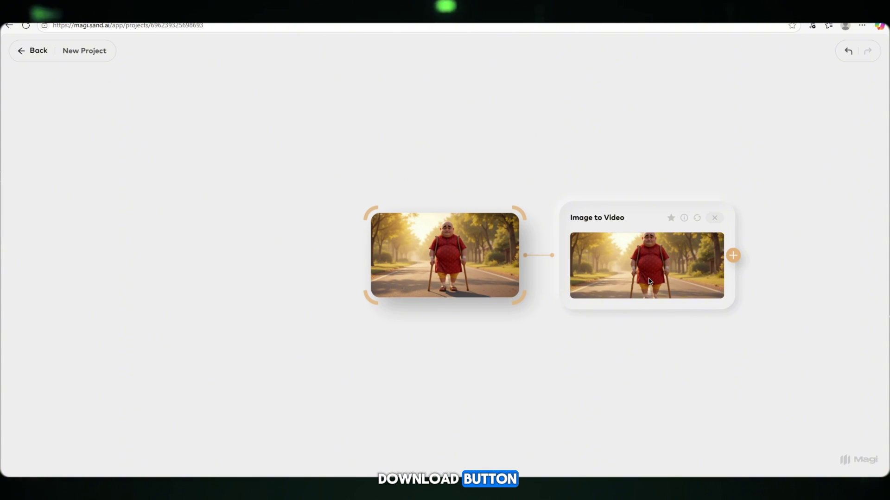
left_click(650, 281)
left_click(377, 250)
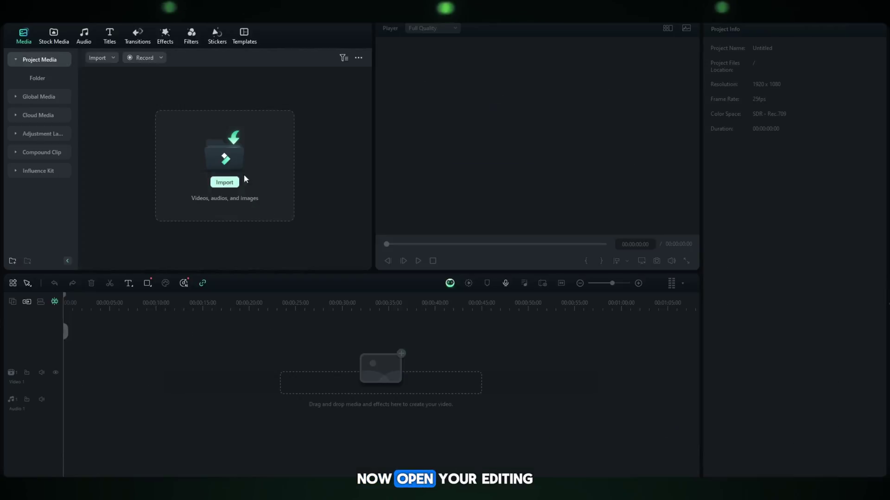
Step: Import the six Motu clips from Downloads into Filmora's media library
left_click(245, 176)
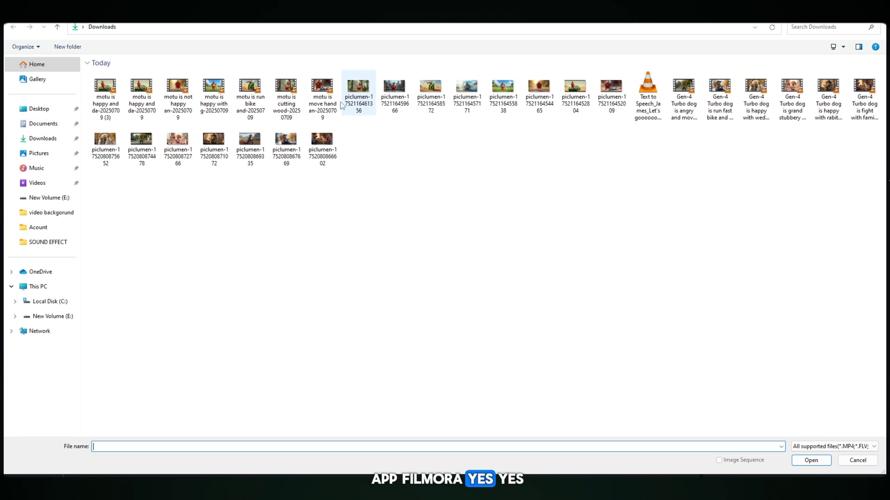
left_click(323, 99)
left_click(286, 100, "ctrl")
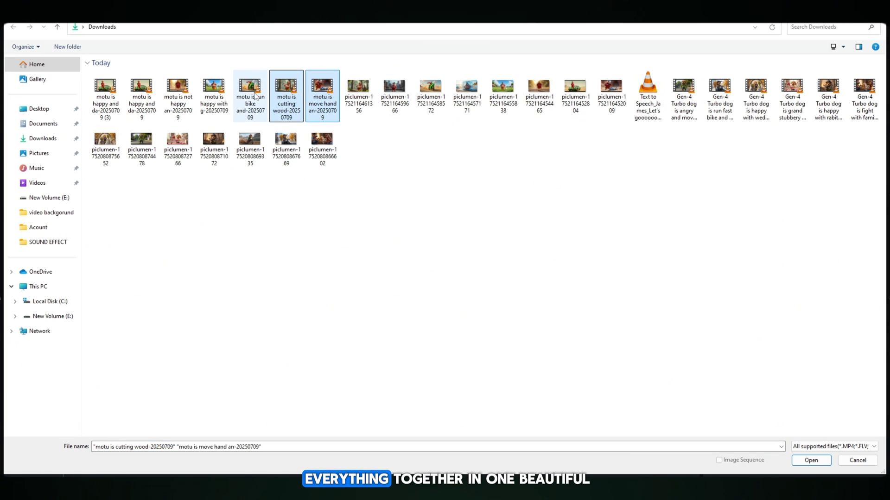
left_click(250, 99, "ctrl")
left_click(214, 99, "ctrl")
left_click(178, 99, "ctrl")
left_click(155, 112, "ctrl")
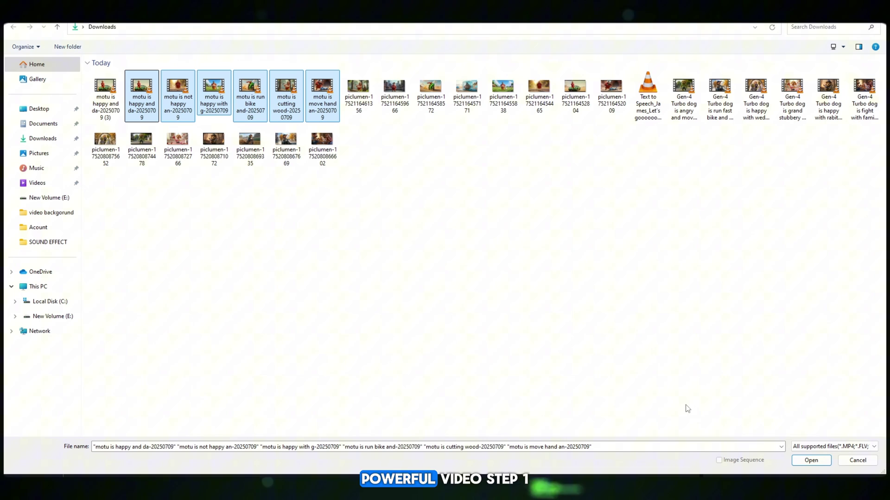
left_click(804, 461)
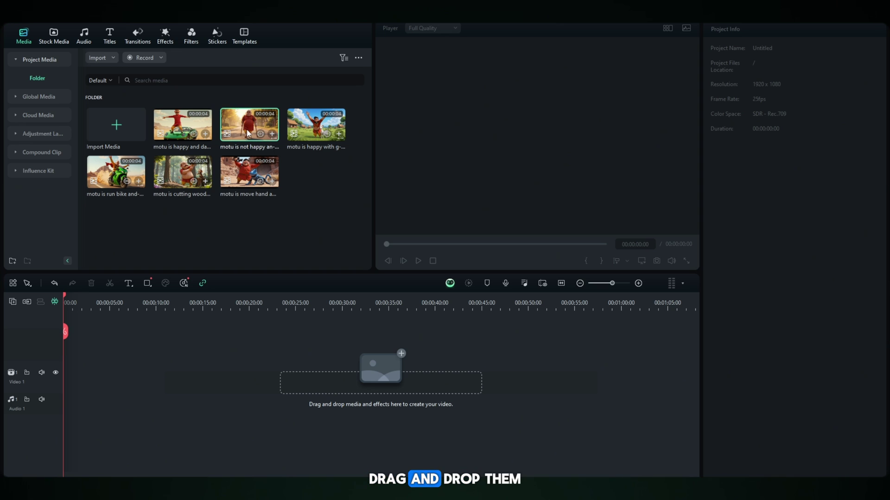
Step: Place the not-happy, cutting-wood, move-hand, happy-and-dancing and run-bike clips on Video 1, matching resolution
left_click_drag(119, 351, 99, 367)
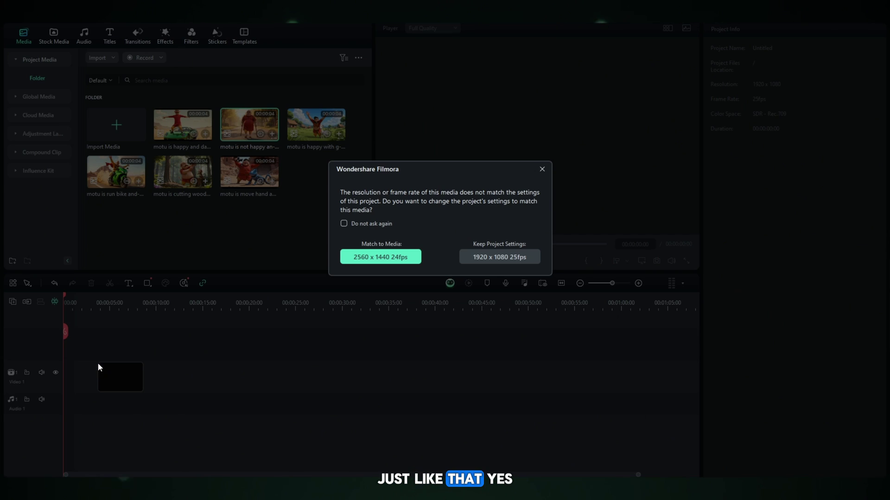
left_click(403, 258)
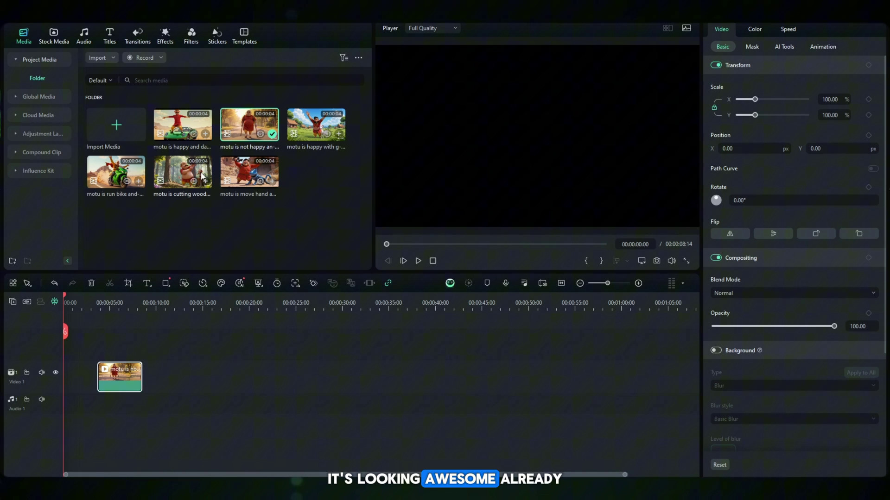
left_click_drag(193, 175, 83, 375)
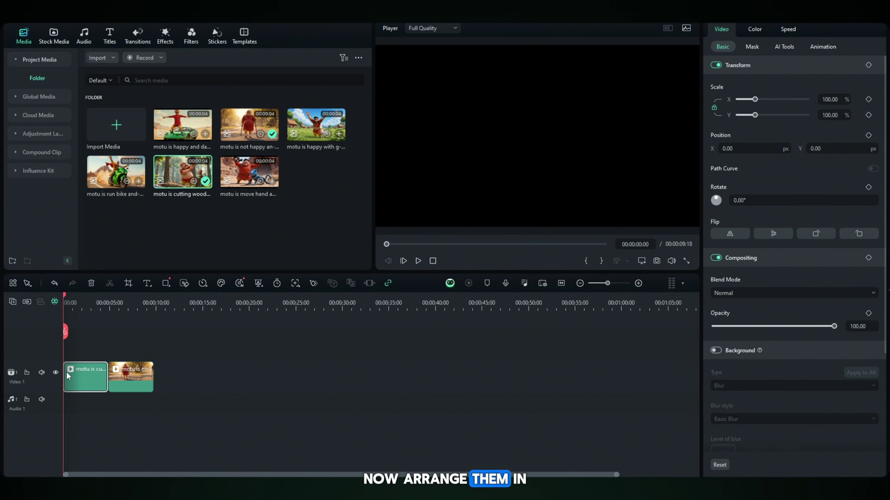
left_click(265, 212)
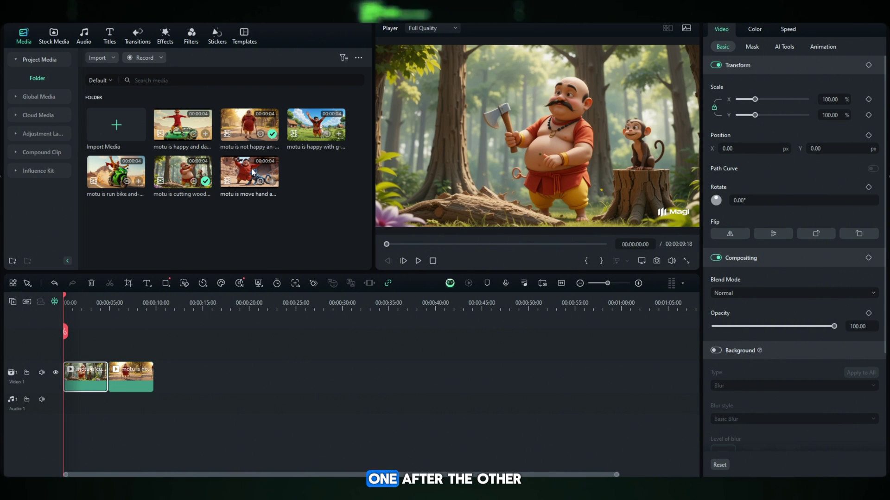
left_click_drag(282, 209, 173, 373)
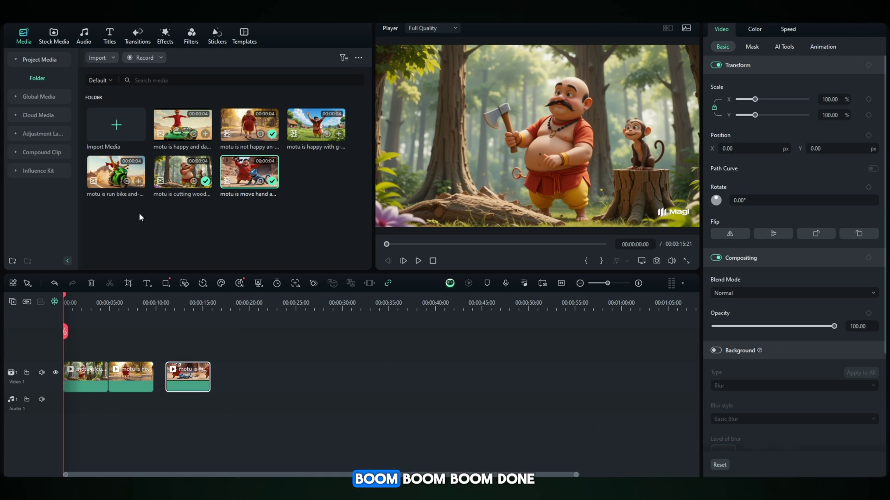
left_click_drag(266, 327, 224, 375)
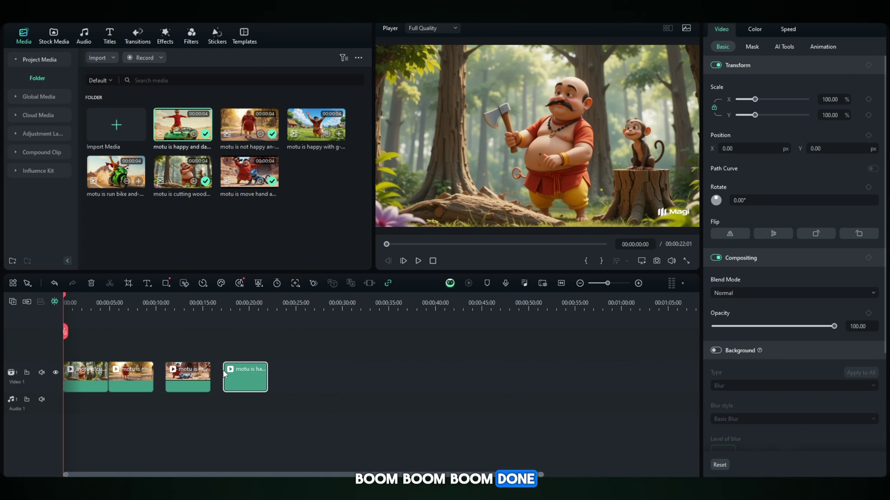
left_click_drag(109, 175, 285, 369)
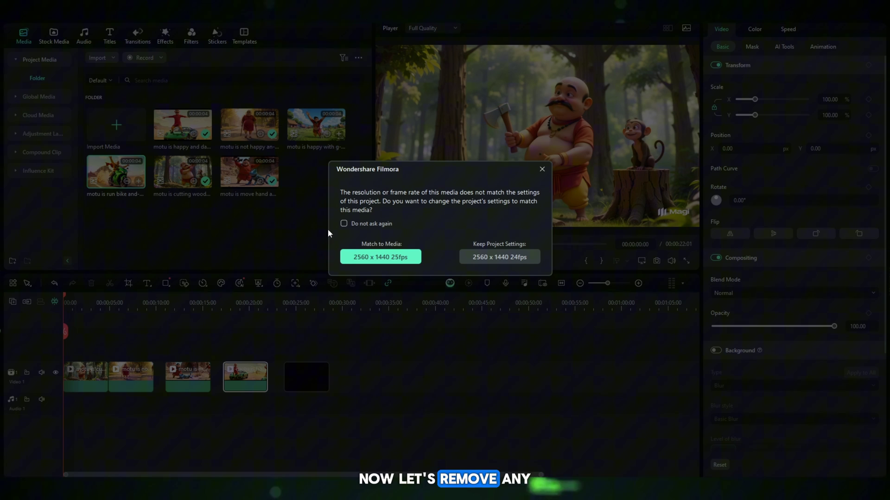
Step: Keep the project's 24fps settings and review its resolution and duration details
left_click(356, 256)
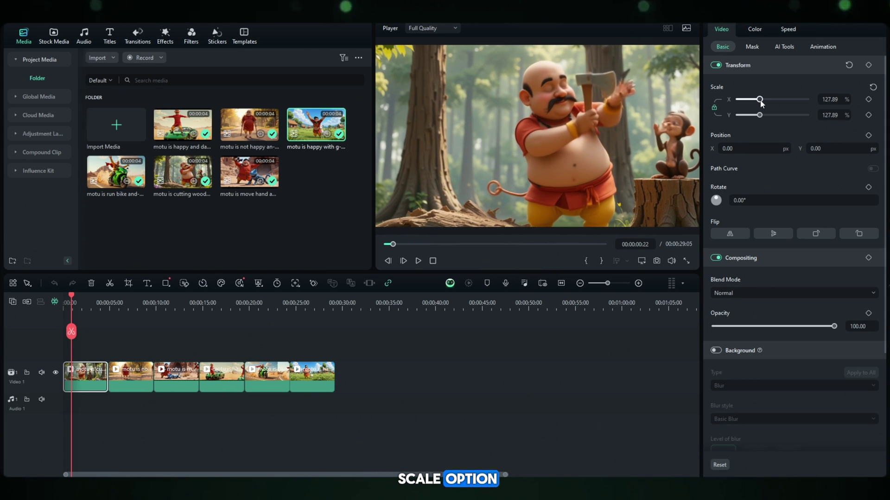
left_click(128, 346)
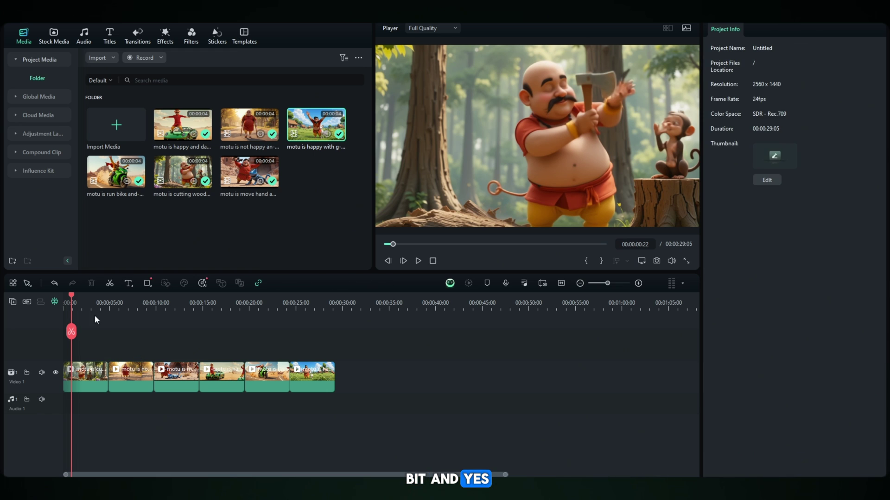
left_click_drag(76, 296, 119, 297)
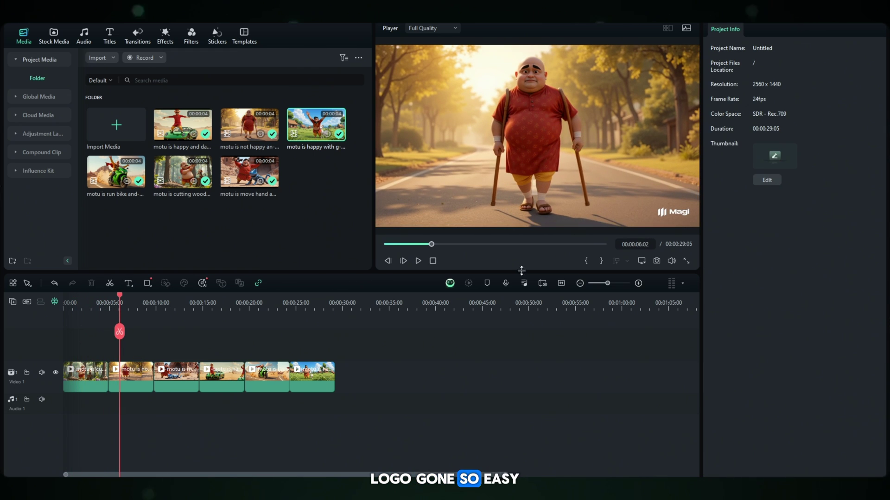
Step: Scale the walking-sticks clip to about 131% and shift it upward to hide the watermark
left_click(146, 374)
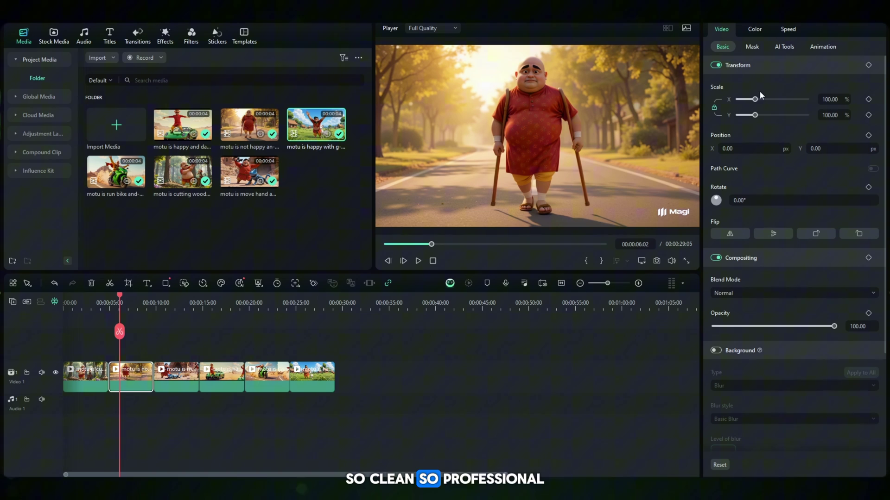
left_click_drag(758, 100, 761, 100)
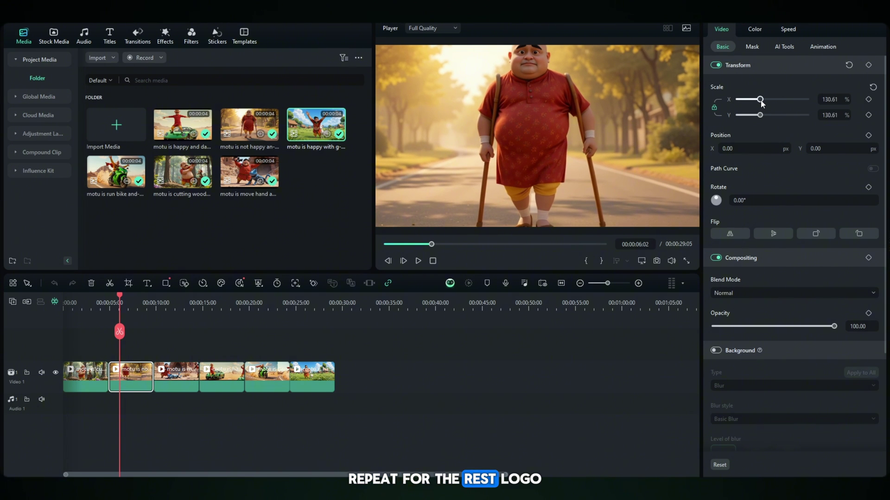
left_click_drag(631, 119, 596, 133)
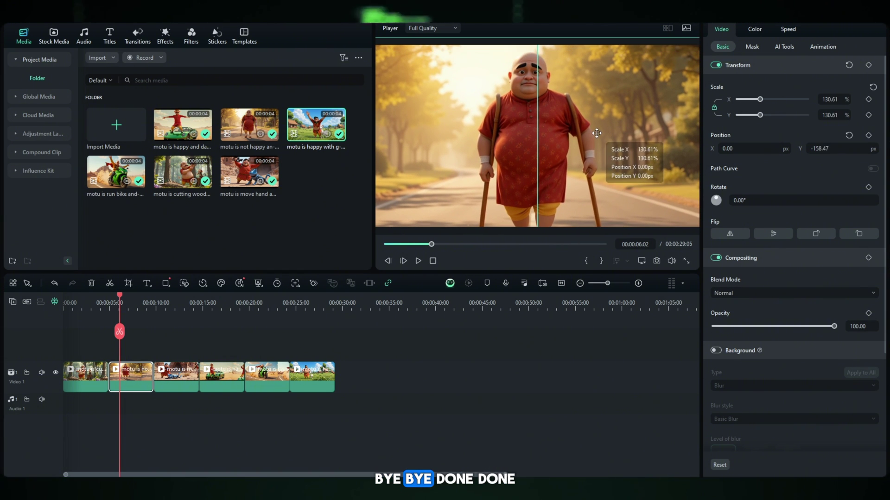
left_click_drag(121, 297, 165, 309)
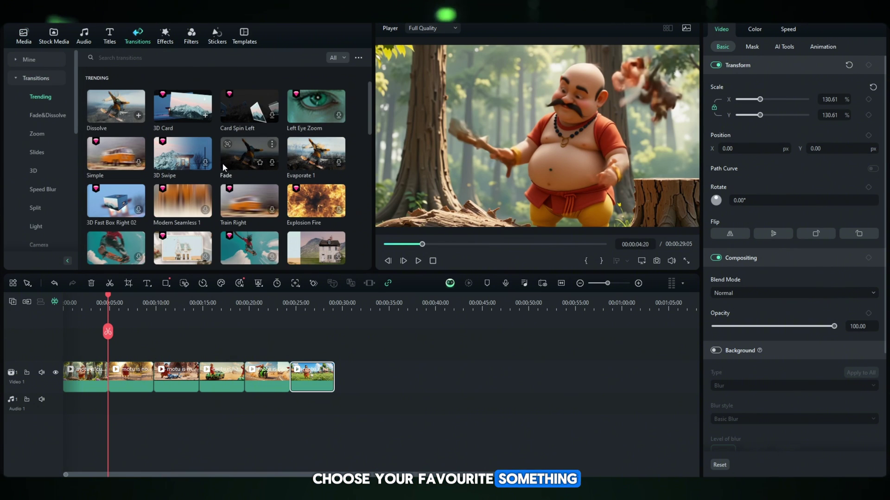
Step: Preview Fade and Evaporate 1, then place Evaporate 1 between the first two clips
left_click(273, 167)
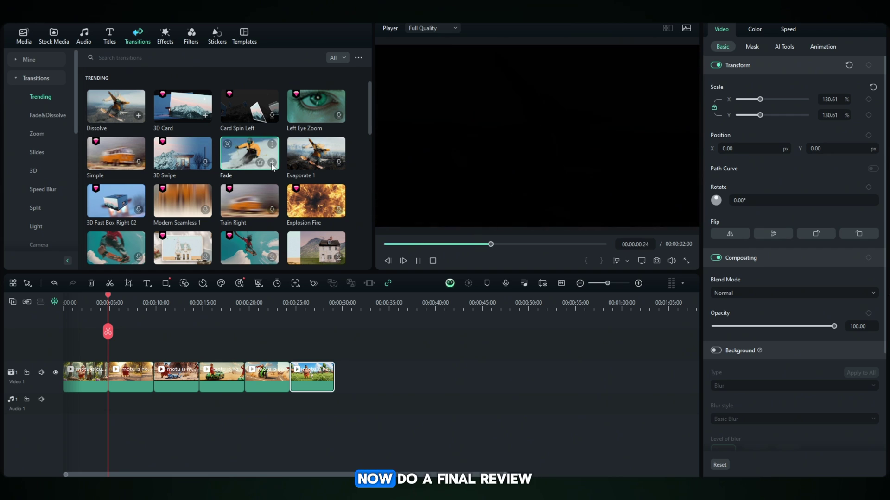
left_click(312, 158)
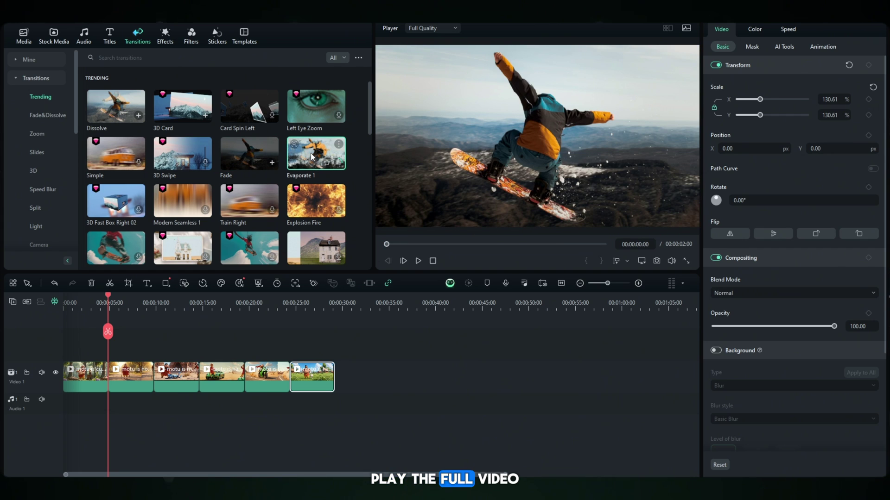
left_click(339, 164)
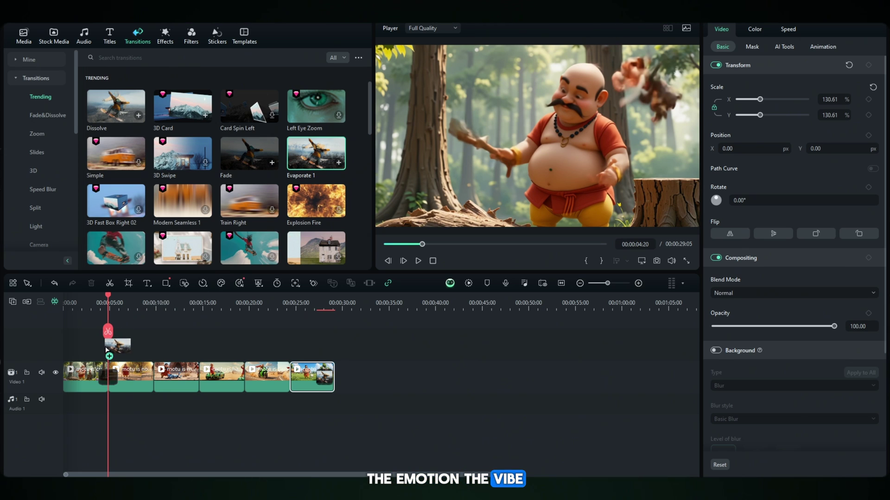
left_click_drag(106, 350, 108, 373)
Step: Play back the Evaporate 1 transition from just before the first junction
left_click_drag(108, 298, 98, 298)
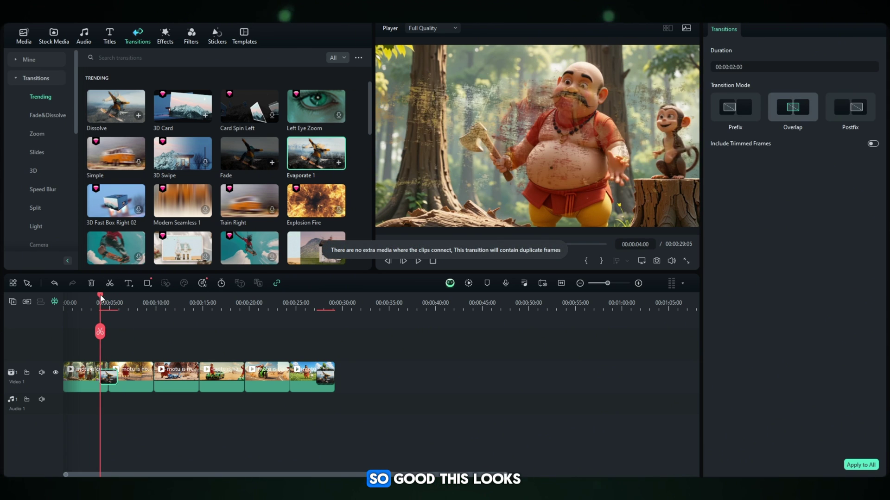
left_click(422, 262)
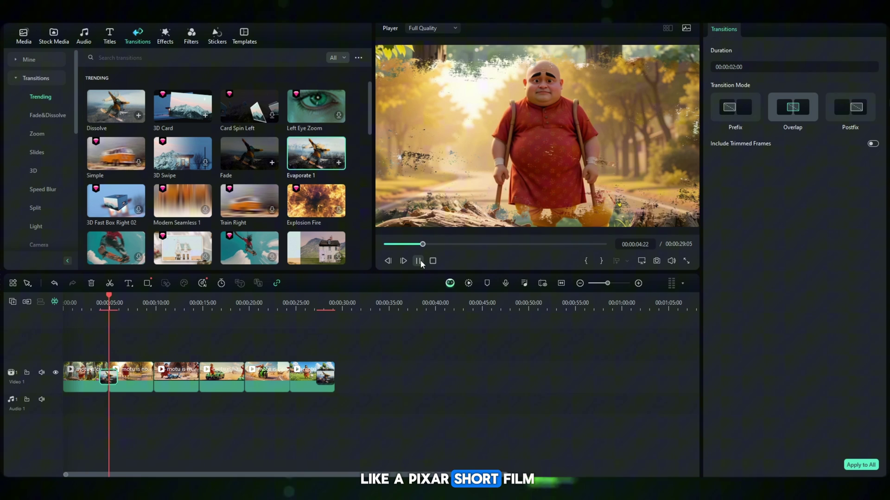
left_click(419, 261)
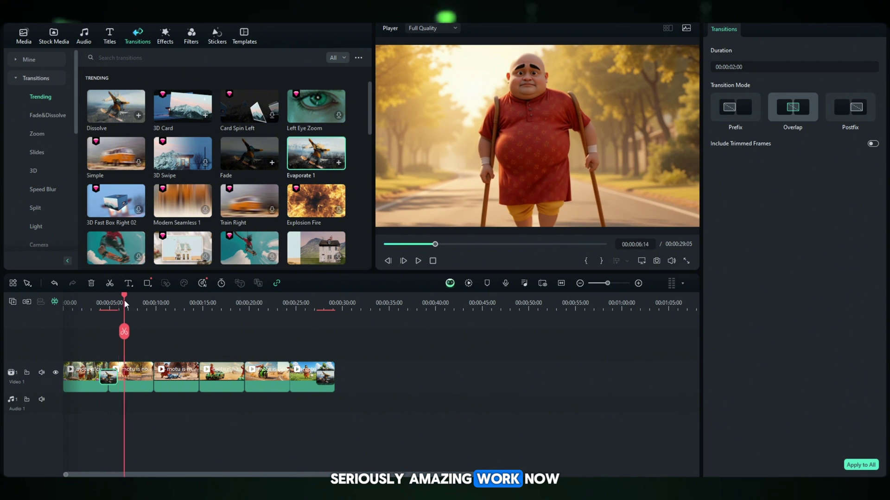